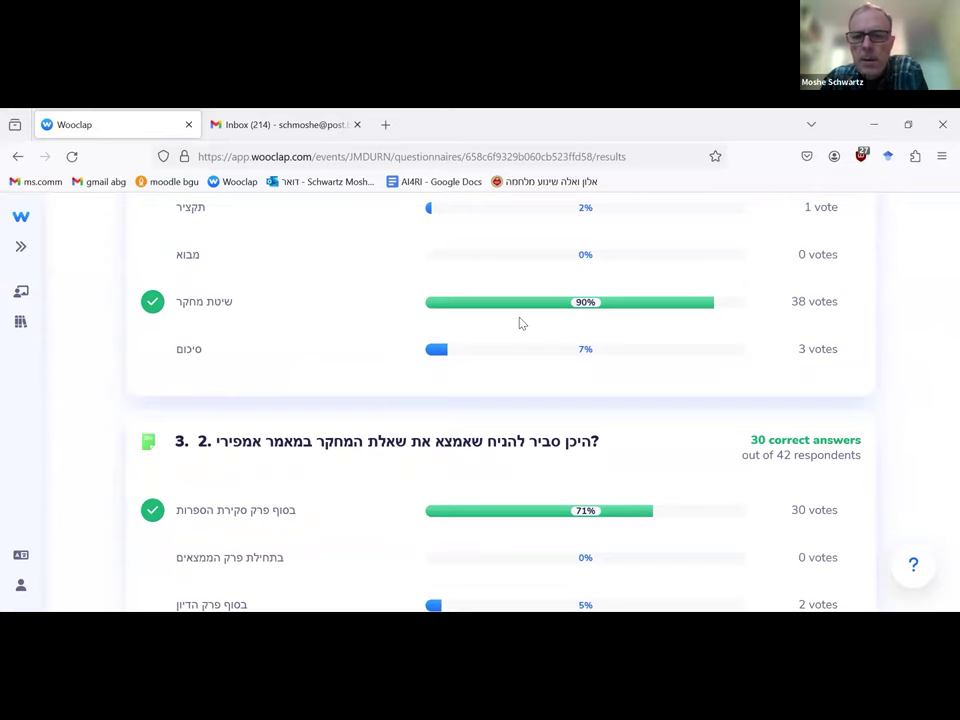
- Examine the answer distributions for questions 2 to 5 in the academic writing structure questionnaire's results
scroll(520, 323, down, 2)
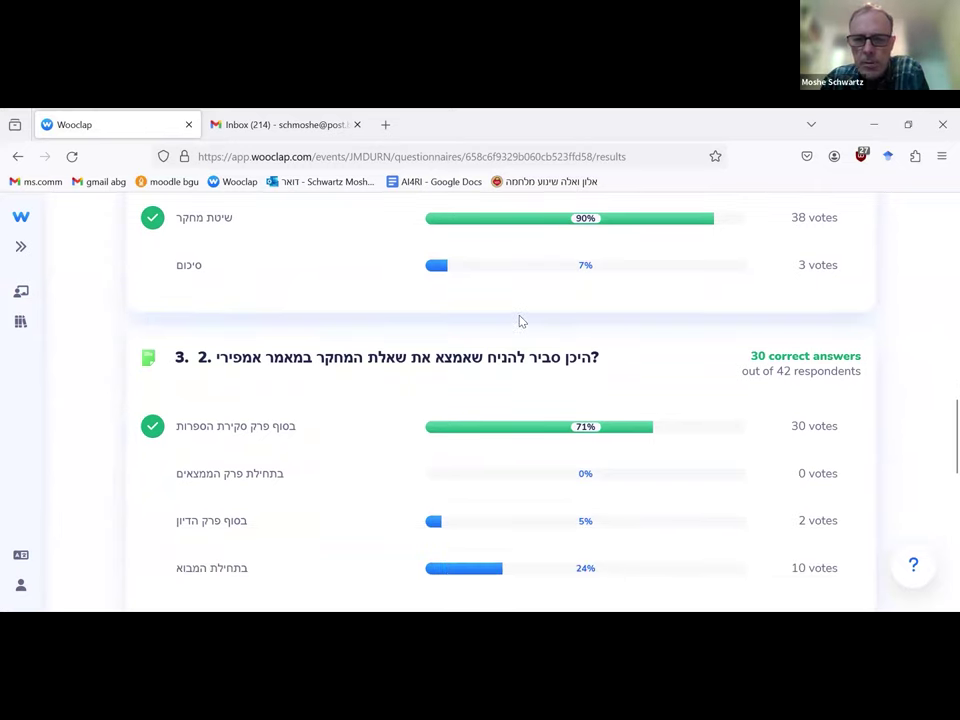
scroll(520, 321, down, 5)
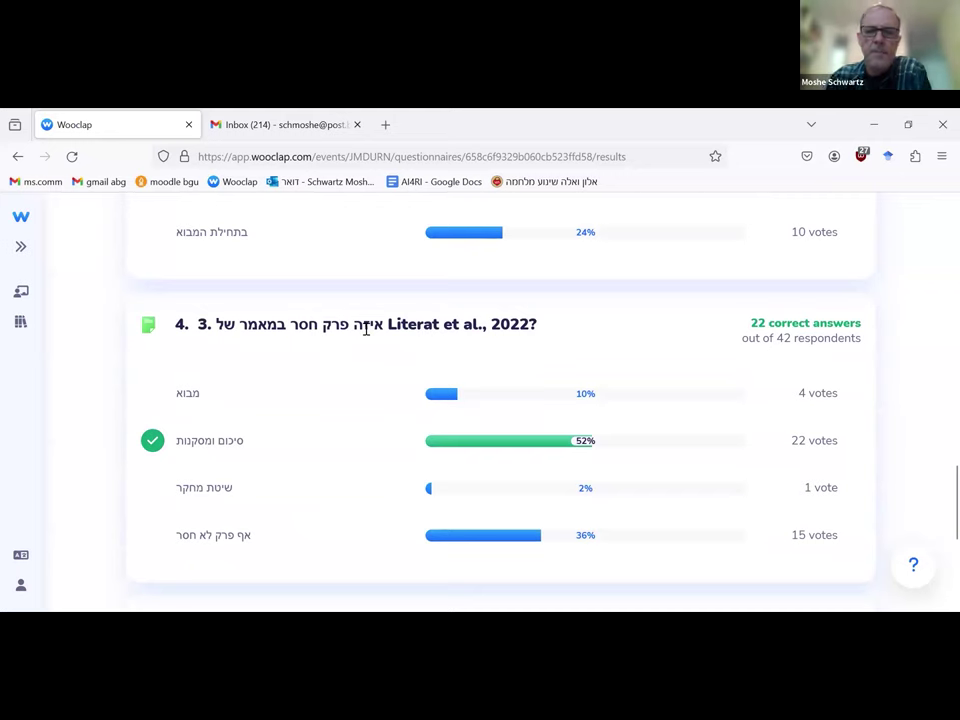
scroll(337, 333, down, 1)
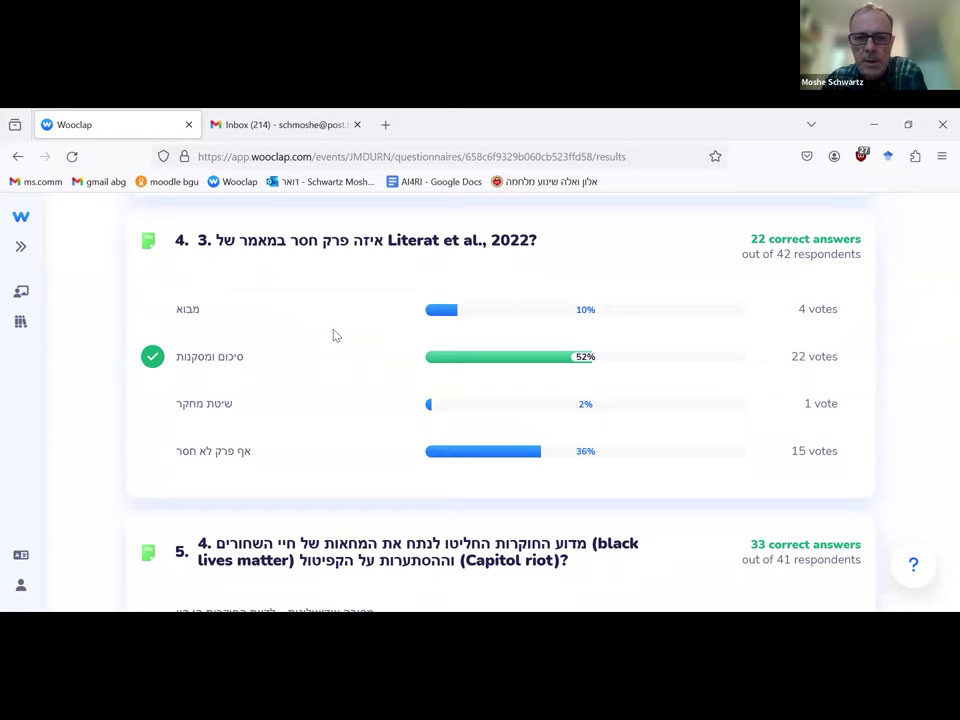
scroll(333, 334, down, 2)
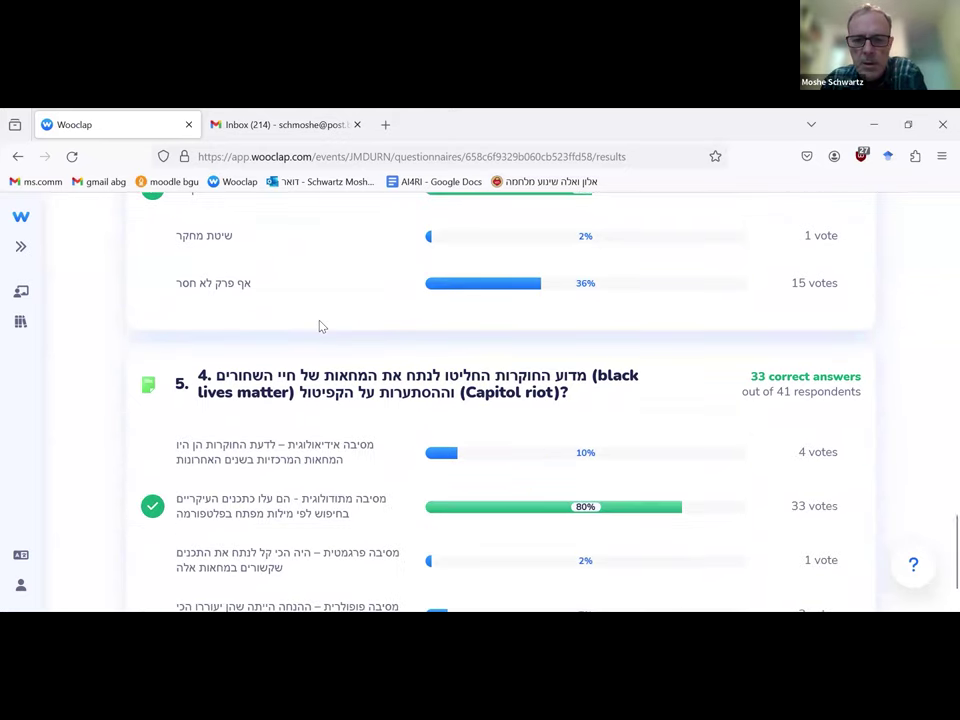
scroll(320, 326, down, 1)
scroll(320, 326, up, 3)
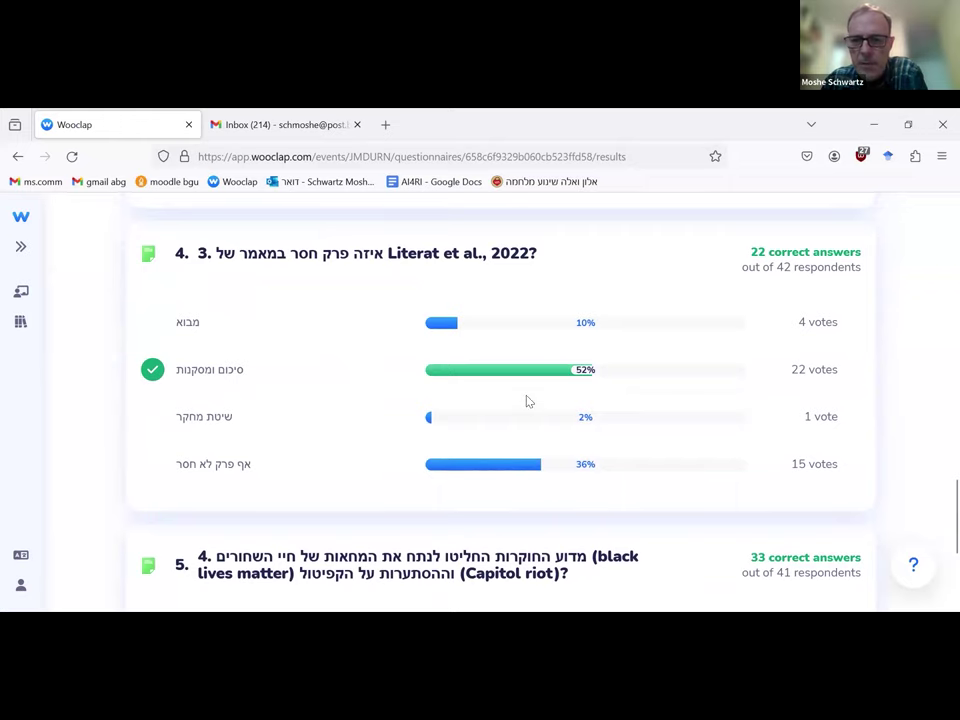
scroll(528, 401, up, 1)
scroll(528, 401, up, 2)
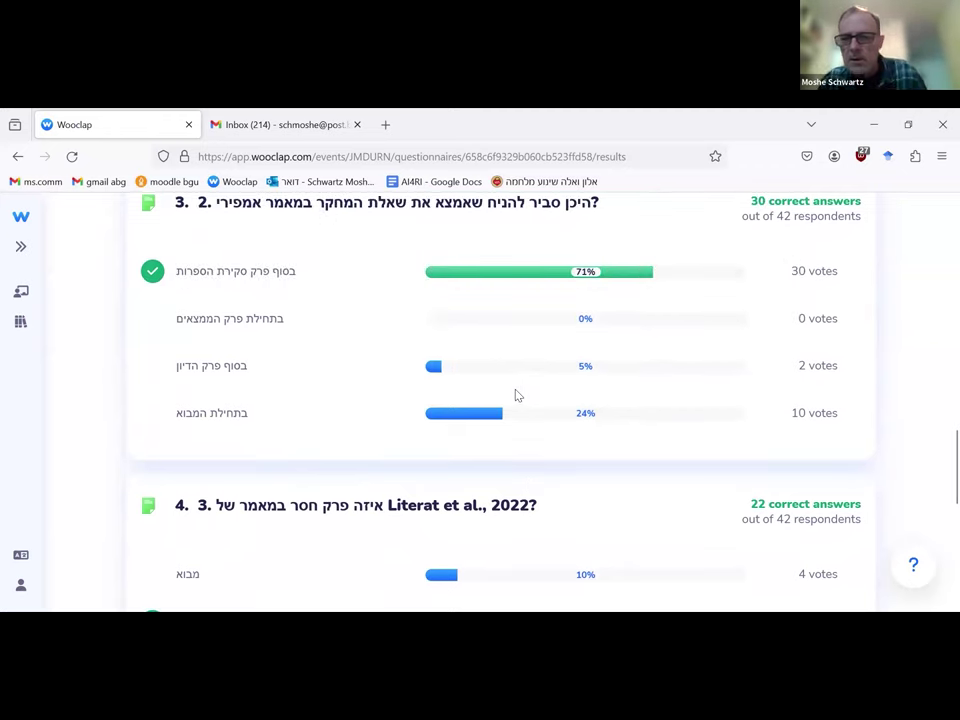
scroll(517, 397, up, 2)
scroll(517, 395, up, 4)
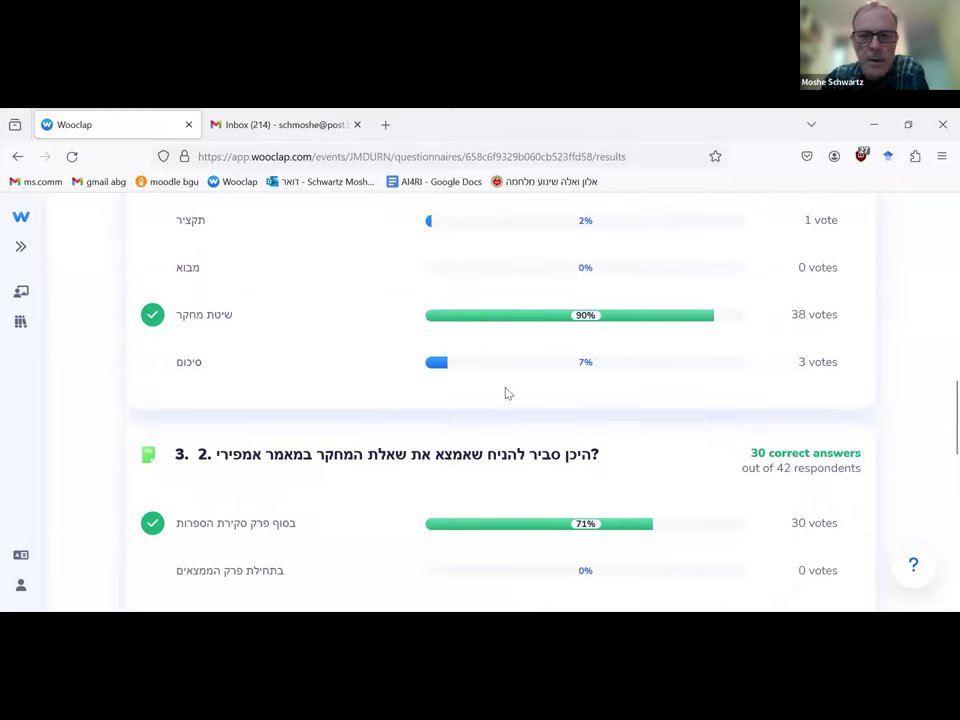
scroll(506, 393, up, 1)
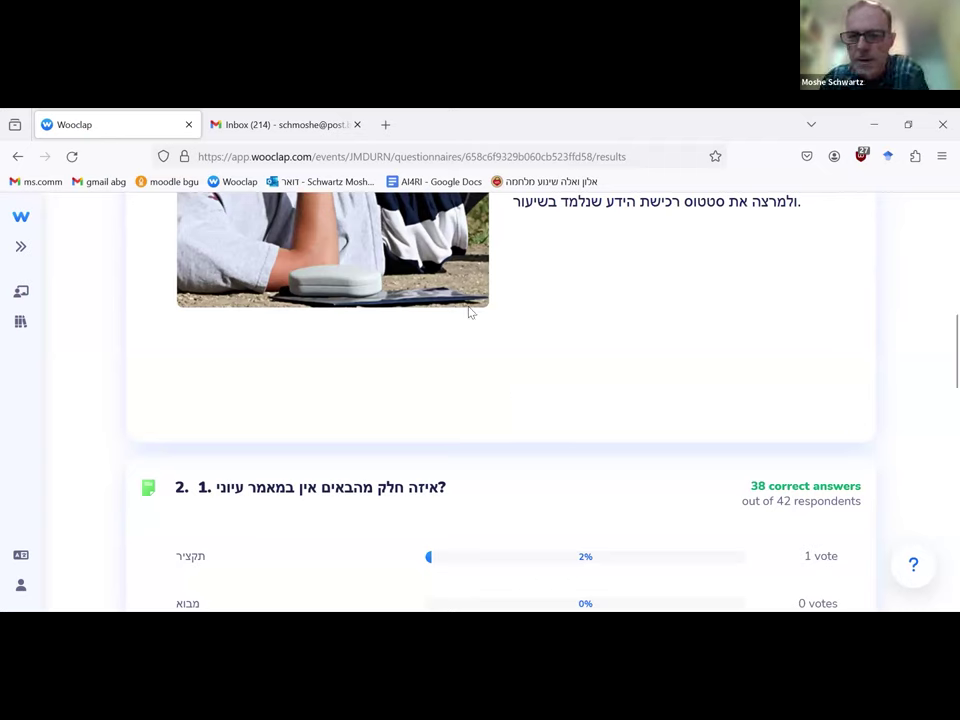
- Return to the events list and open the event "מה מאפיין את הידע אקדמי ואת תהליך רכישתו" from the iucc folder
click(18, 219)
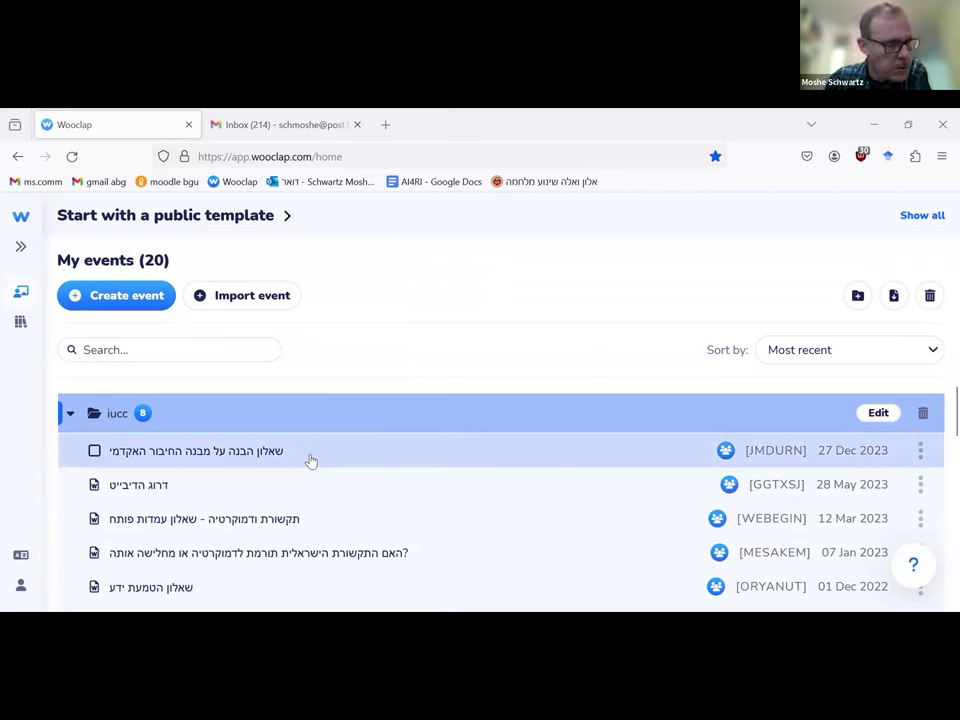
scroll(310, 461, down, 1)
scroll(310, 461, down, 1)
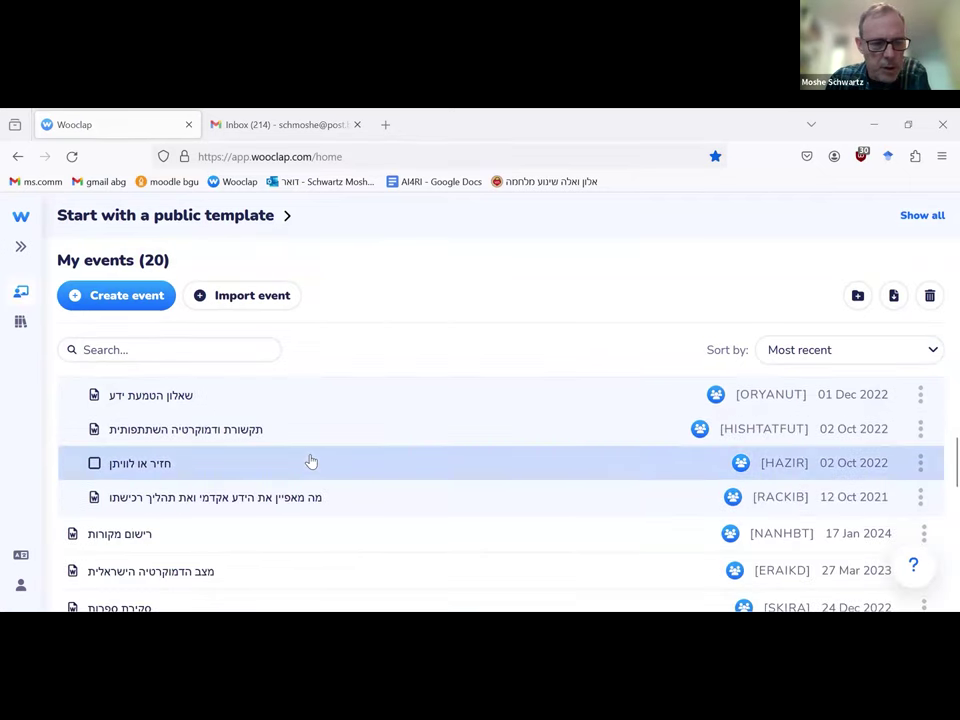
scroll(310, 461, up, 1)
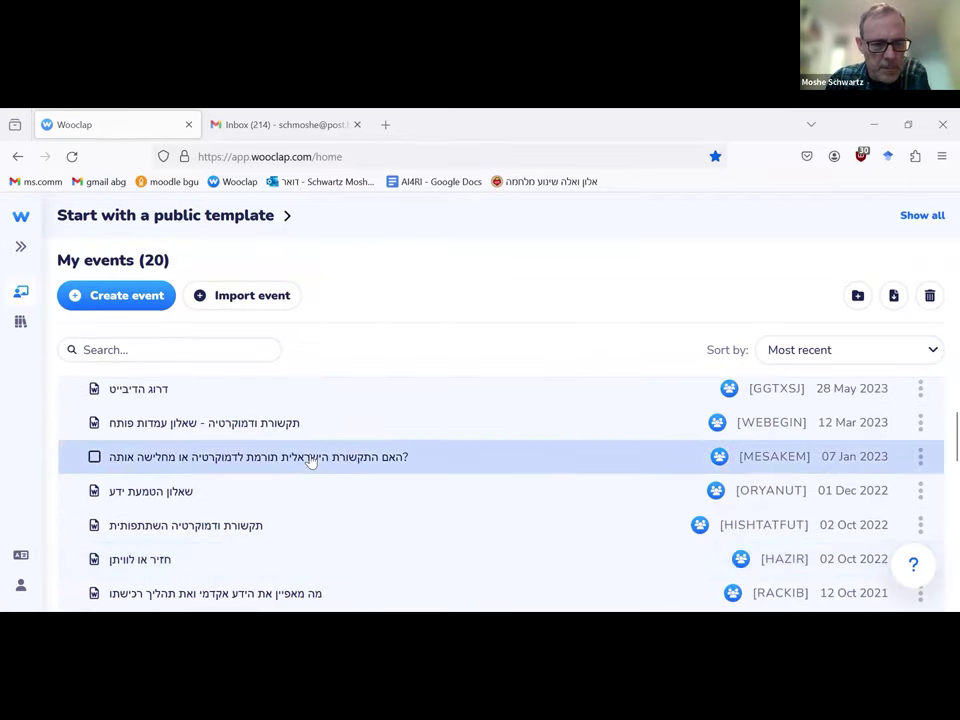
scroll(310, 461, up, 1)
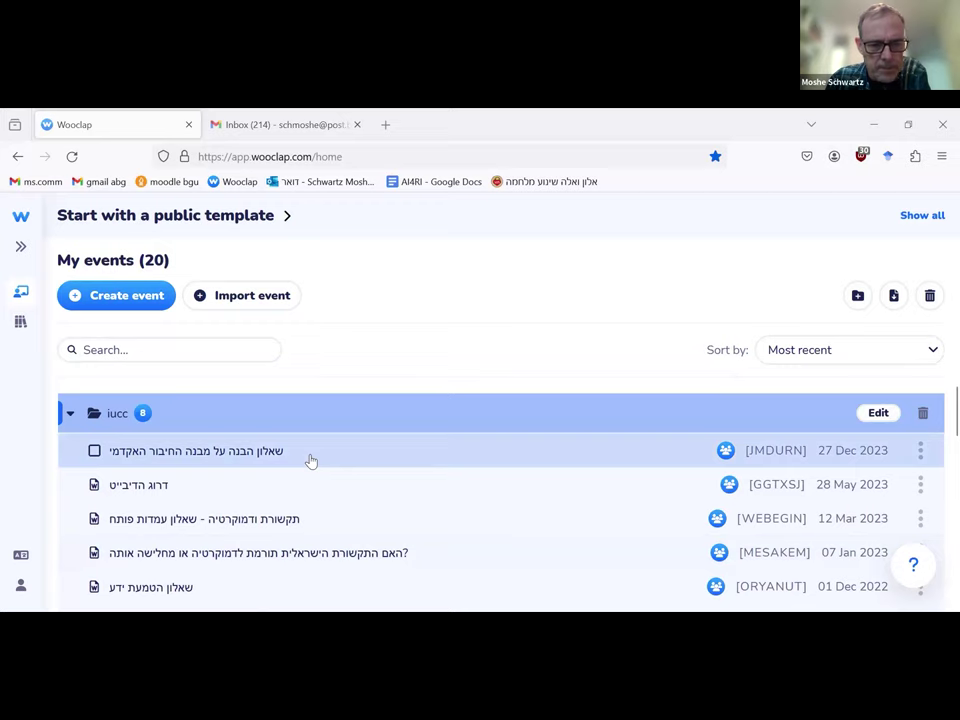
scroll(310, 461, down, 1)
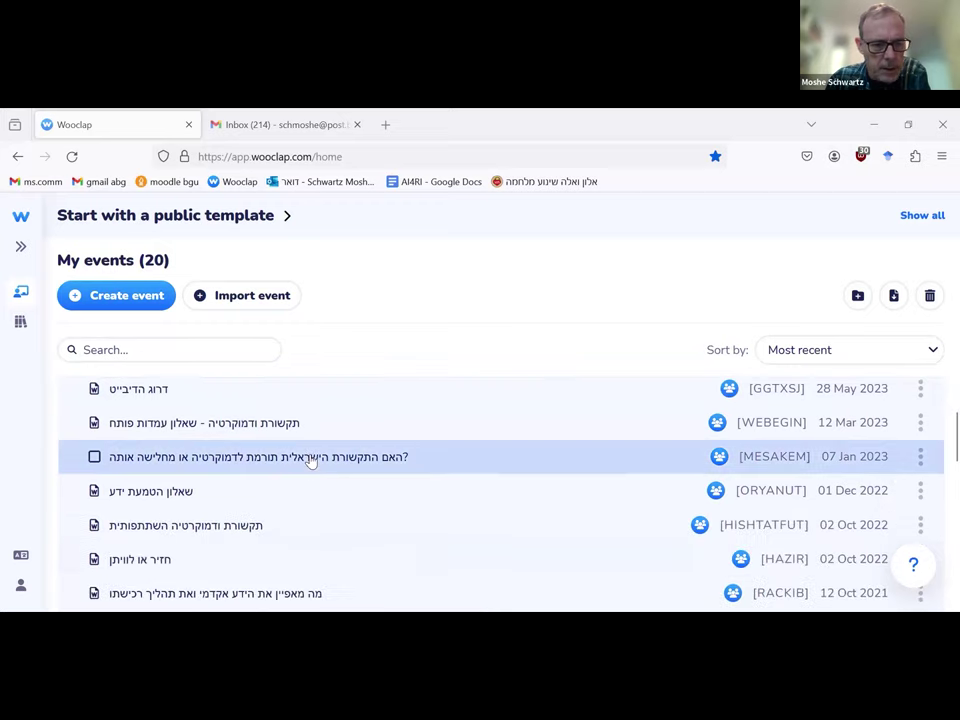
scroll(310, 461, down, 1)
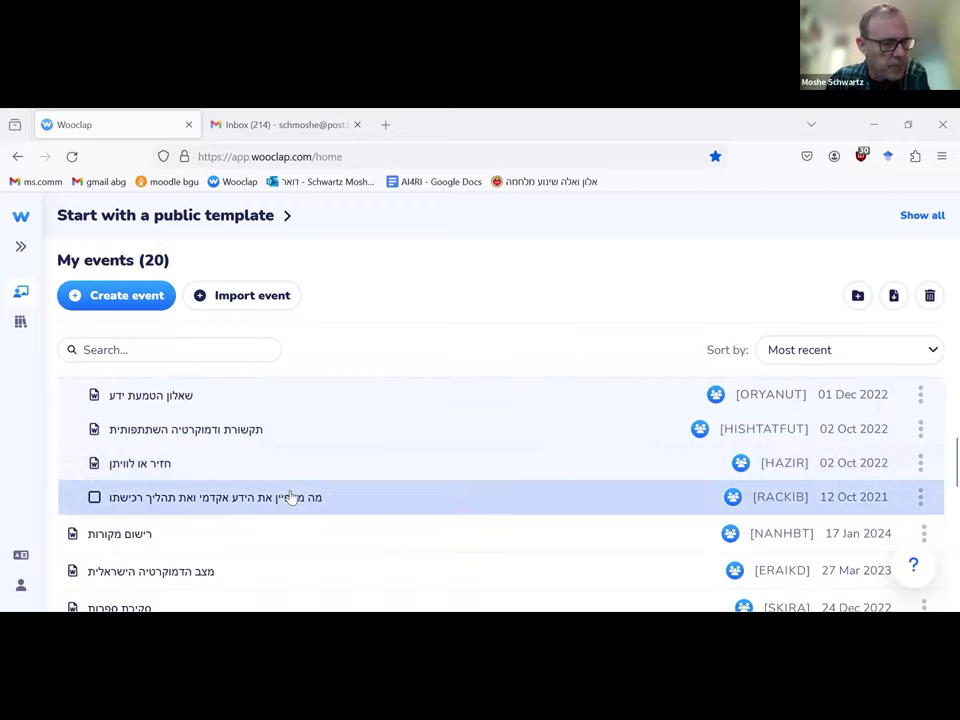
click(290, 497)
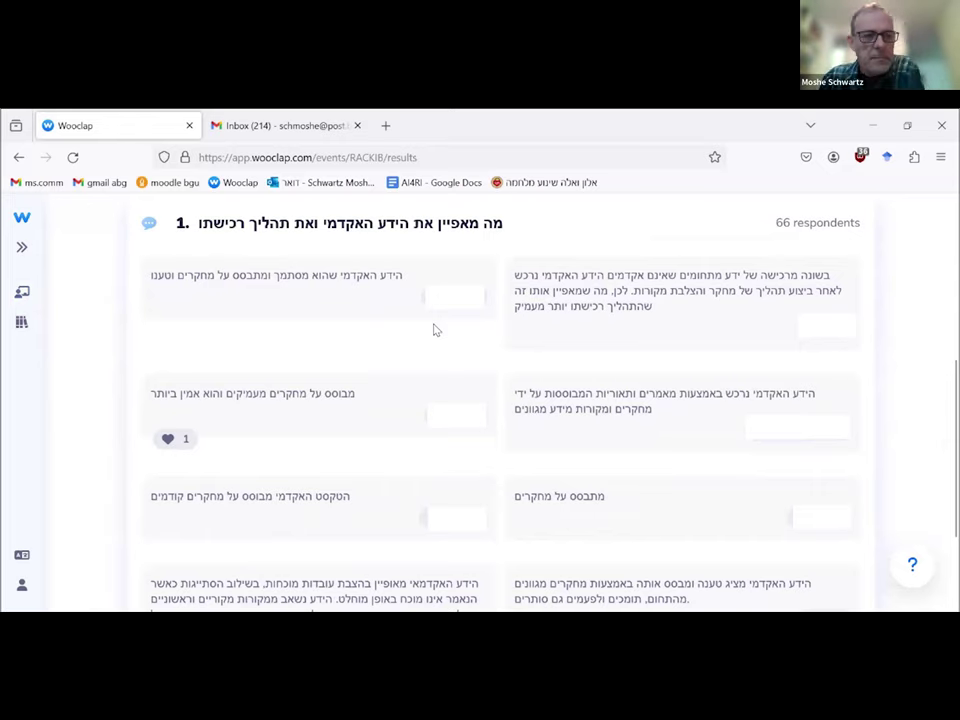
- Go back to the events list and open the event "תקשורת ודמוקרטיה - שאלון עמדות פותח"
click(22, 218)
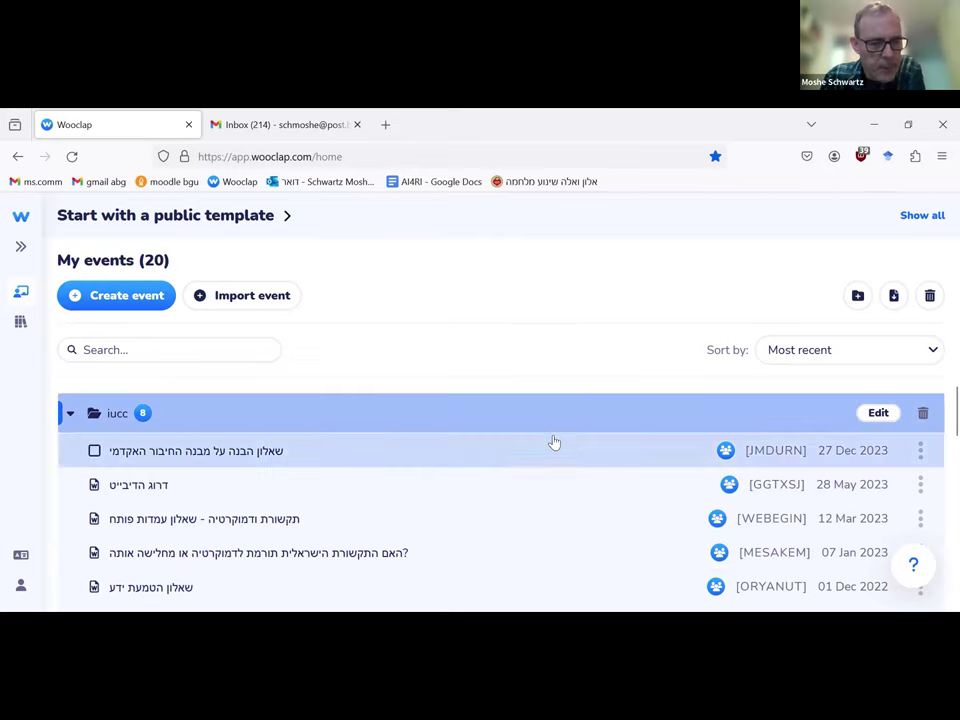
scroll(420, 448, down, 1)
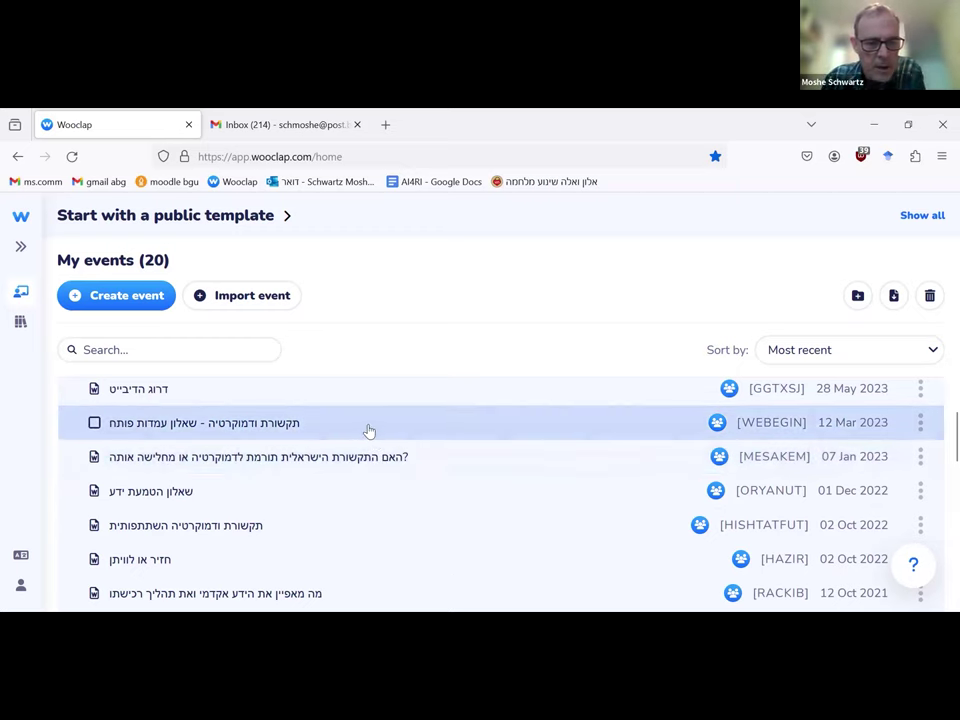
scroll(368, 430, down, 2)
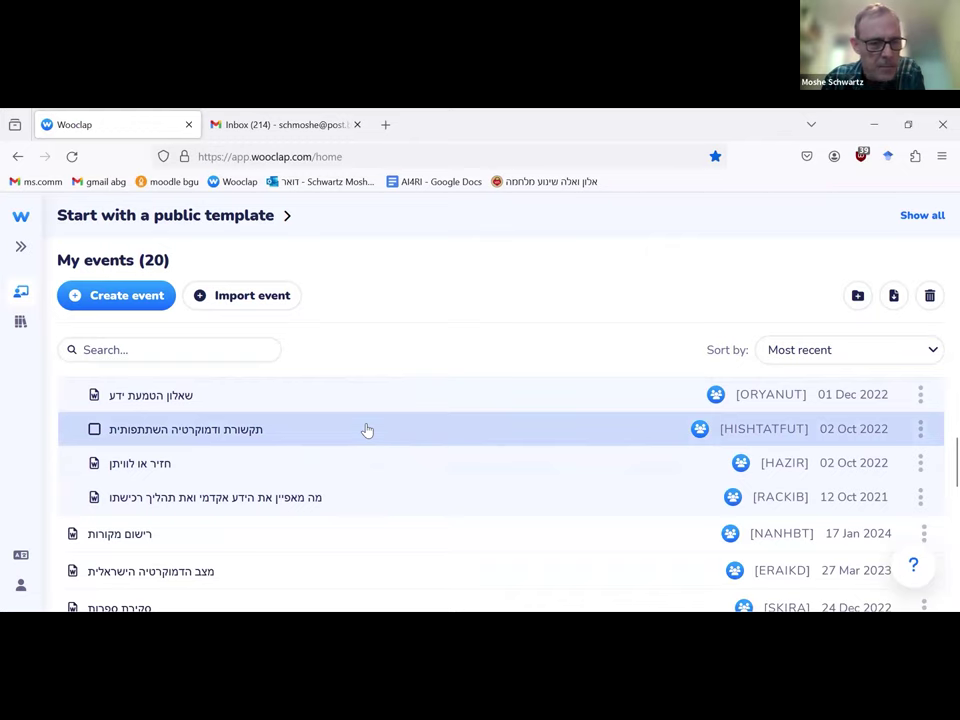
scroll(368, 430, up, 2)
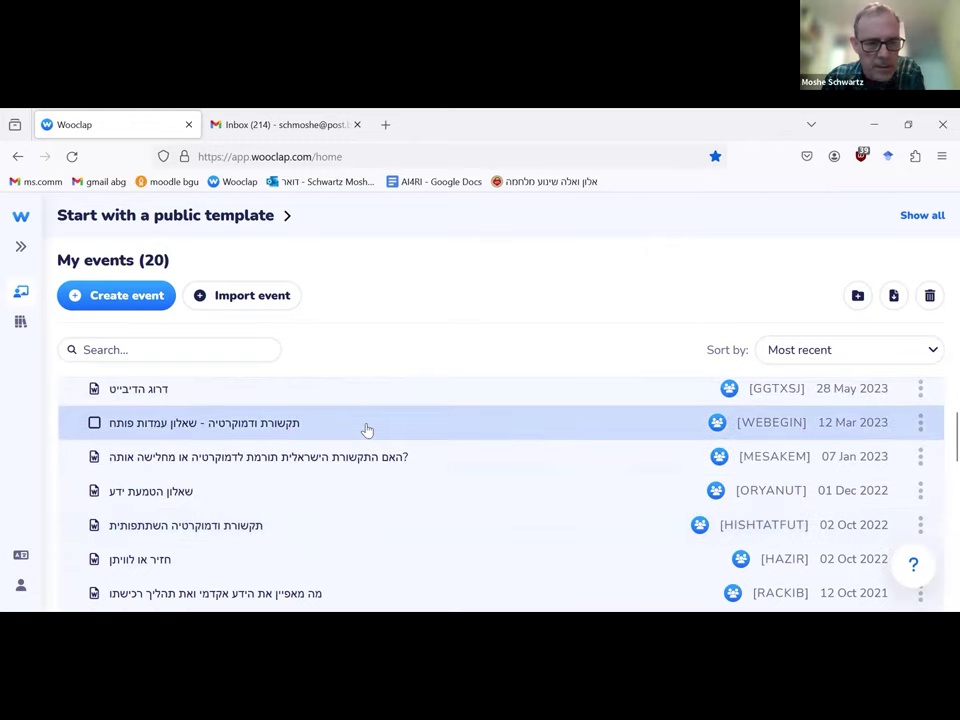
click(265, 422)
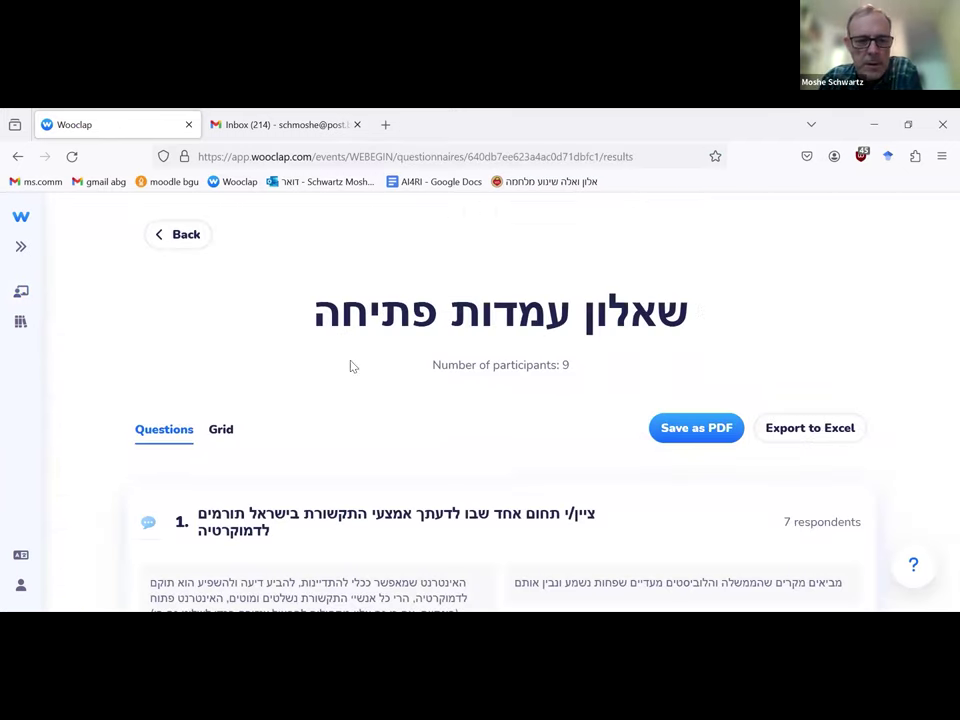
- Examine the open responses to questions 1 and 2 and the votes on question 3 in the opening attitudes questionnaire
scroll(328, 388, down, 1)
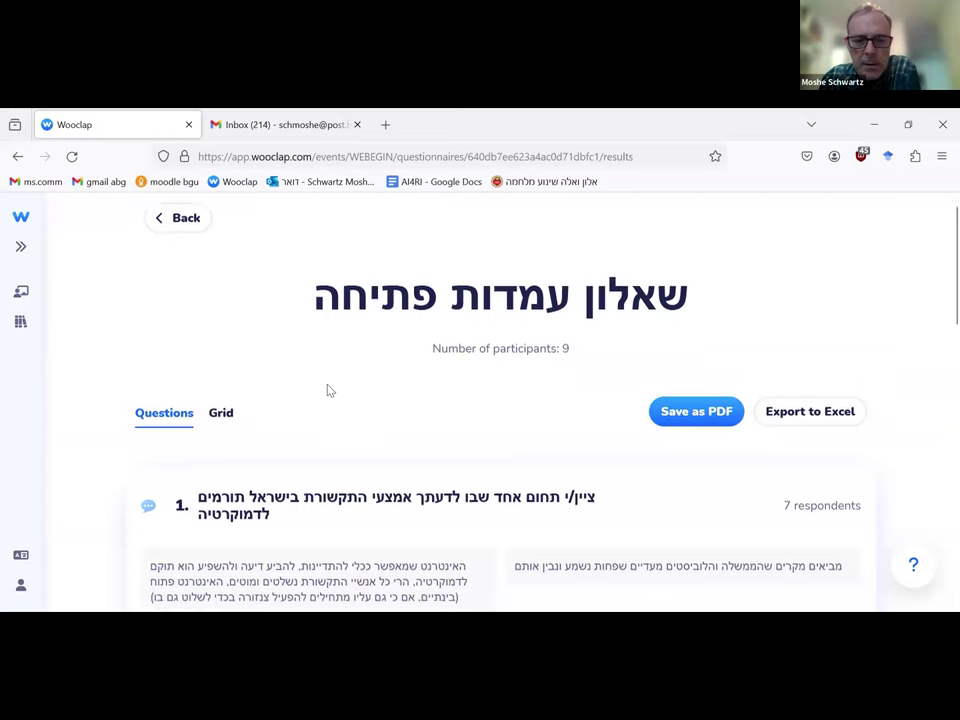
scroll(325, 385, down, 1)
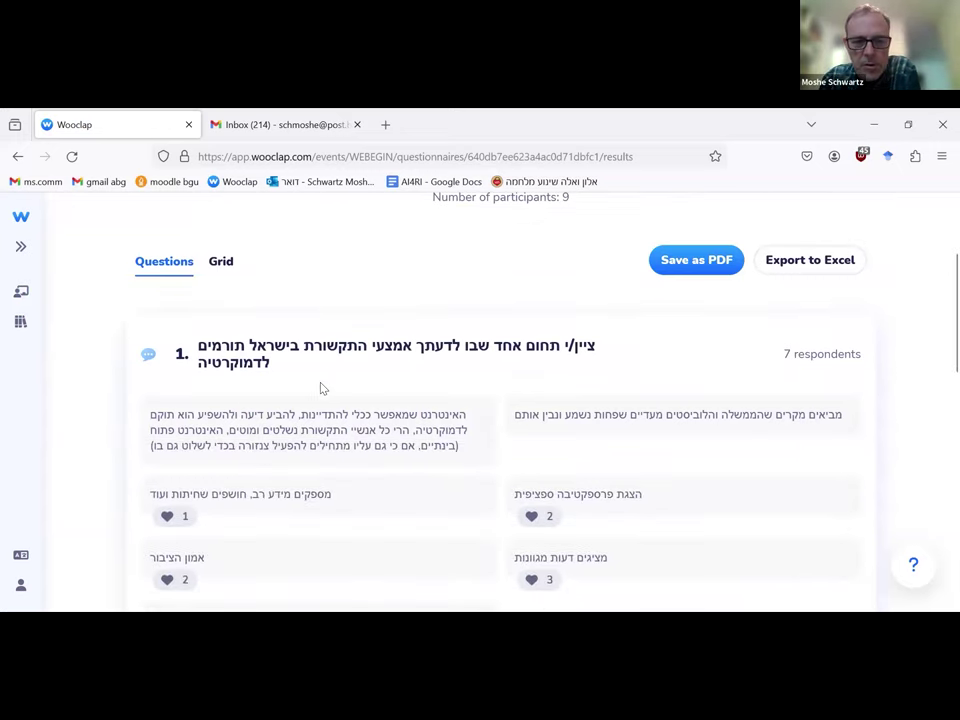
scroll(321, 384, down, 2)
scroll(321, 388, down, 1)
scroll(321, 388, up, 3)
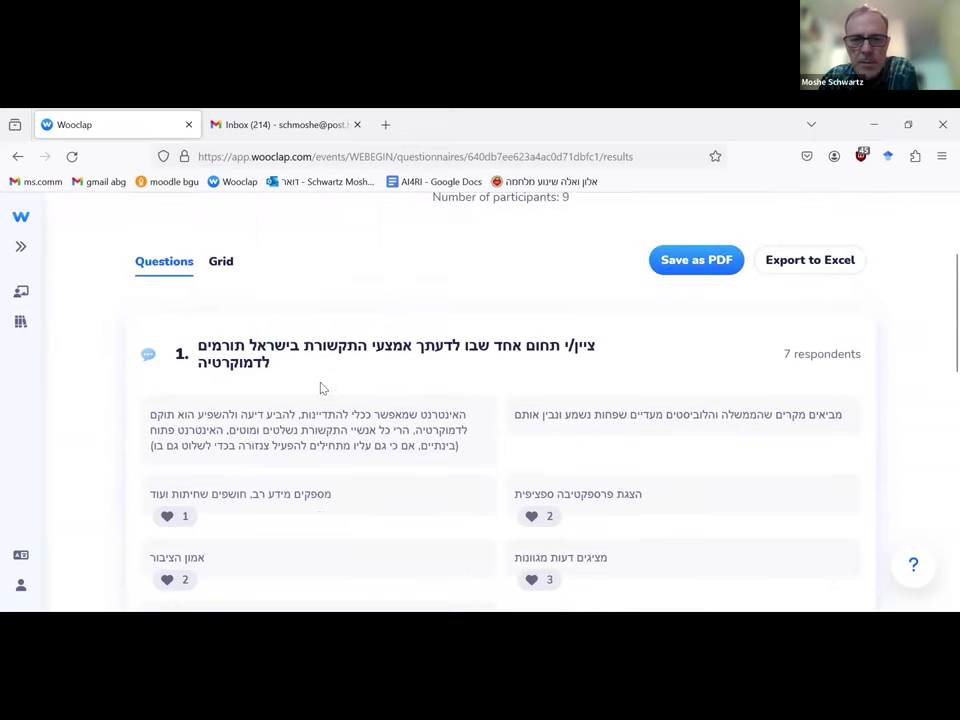
scroll(321, 388, down, 4)
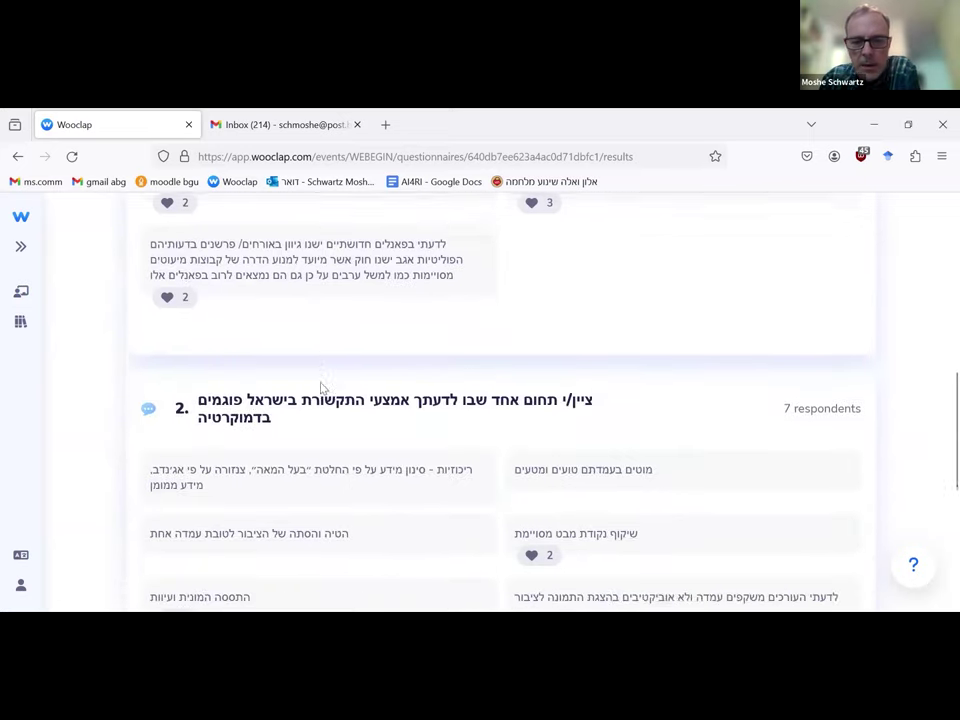
scroll(321, 388, down, 2)
scroll(321, 388, down, 2)
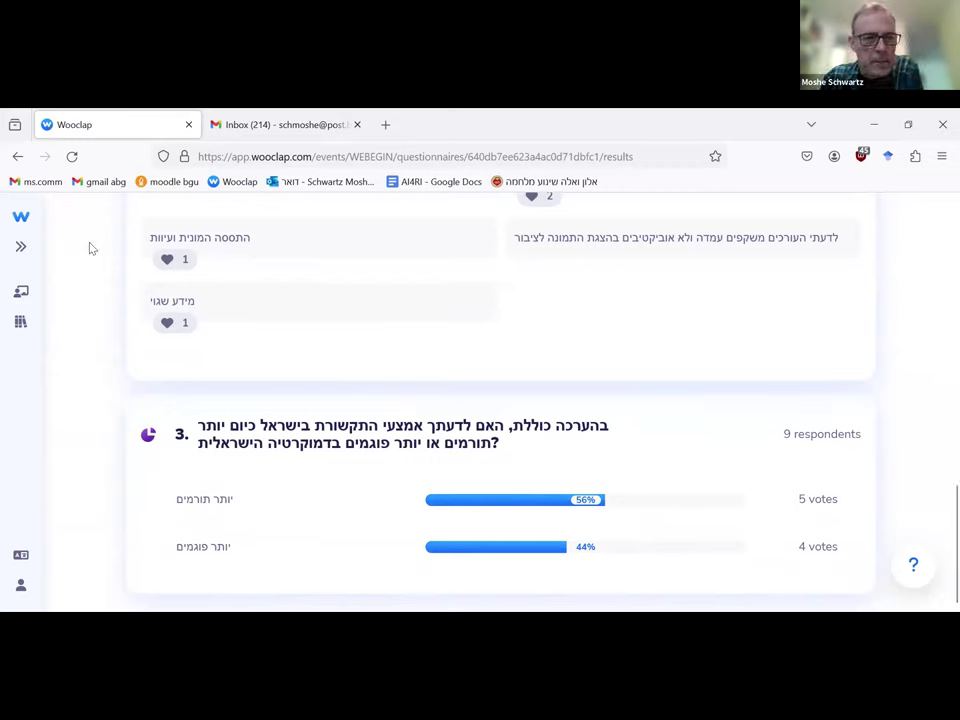
- Open the results of the event "דרוג הדיבייט" from the events list and examine the votes on the debate question
click(22, 218)
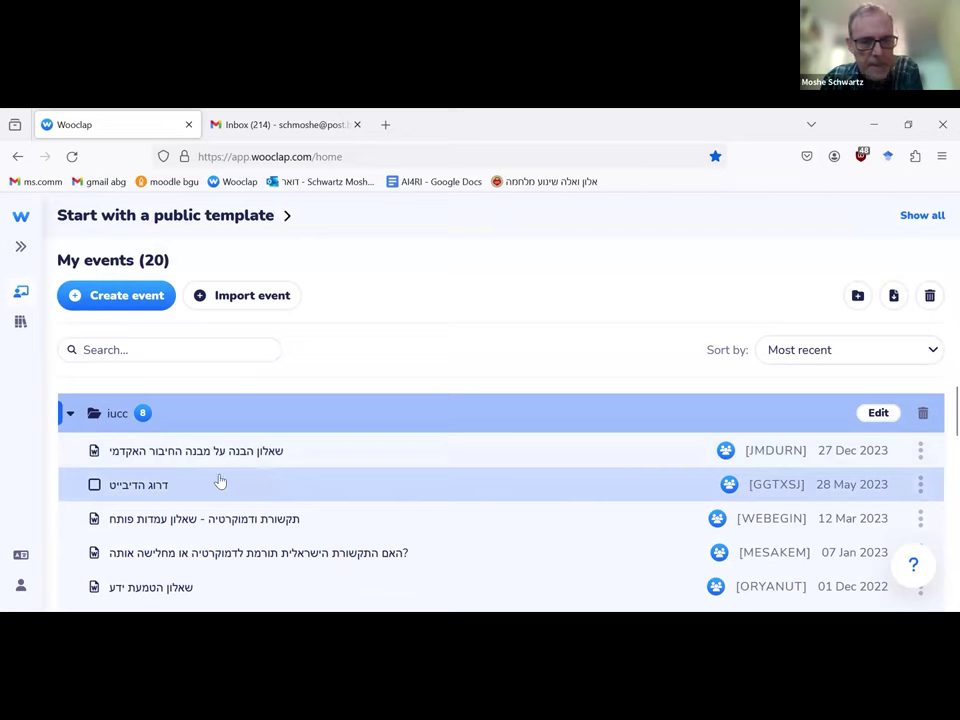
click(148, 488)
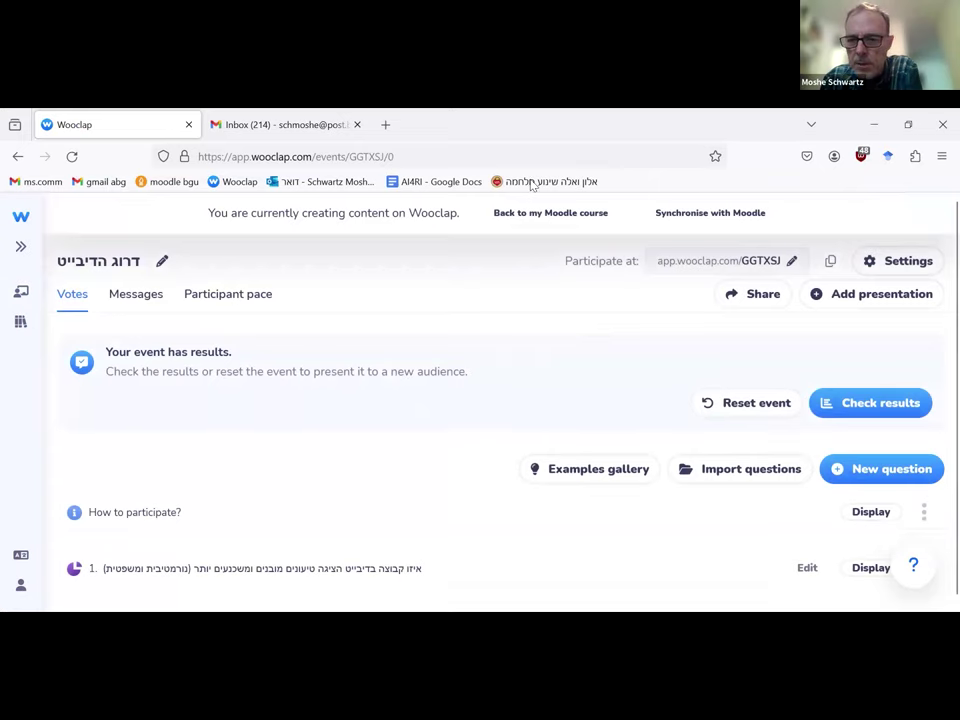
click(865, 405)
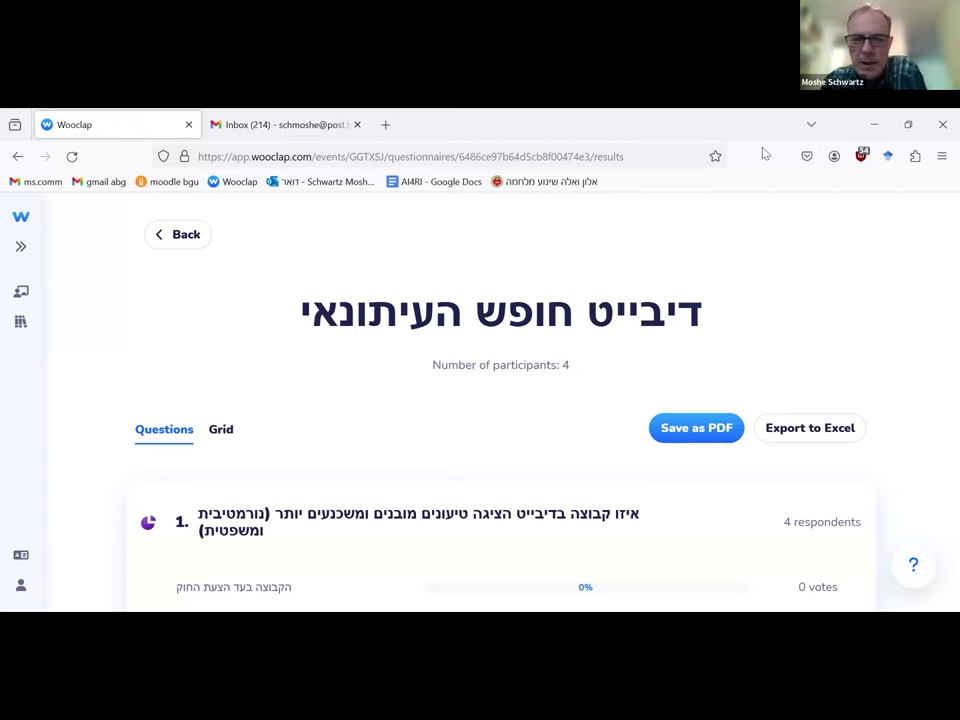
scroll(124, 362, down, 3)
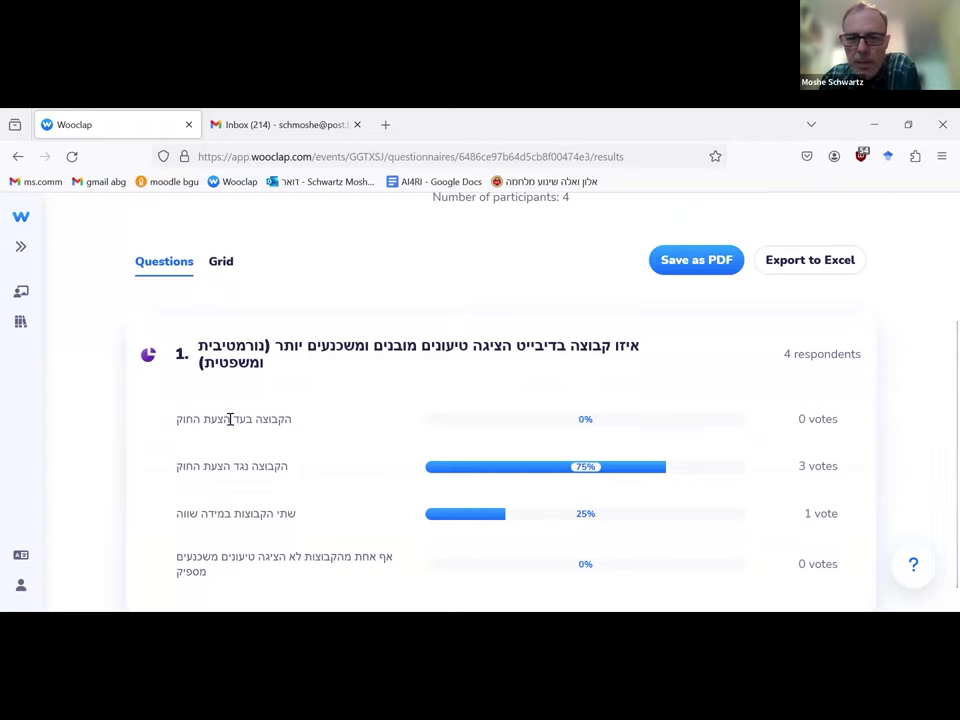
scroll(203, 418, down, 1)
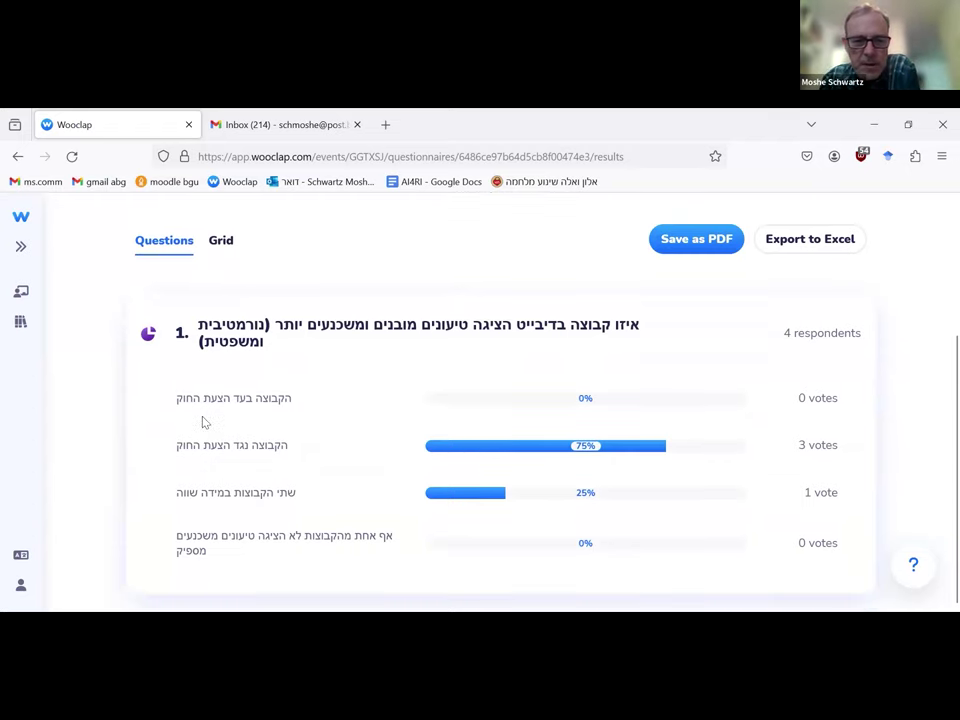
scroll(203, 422, up, 3)
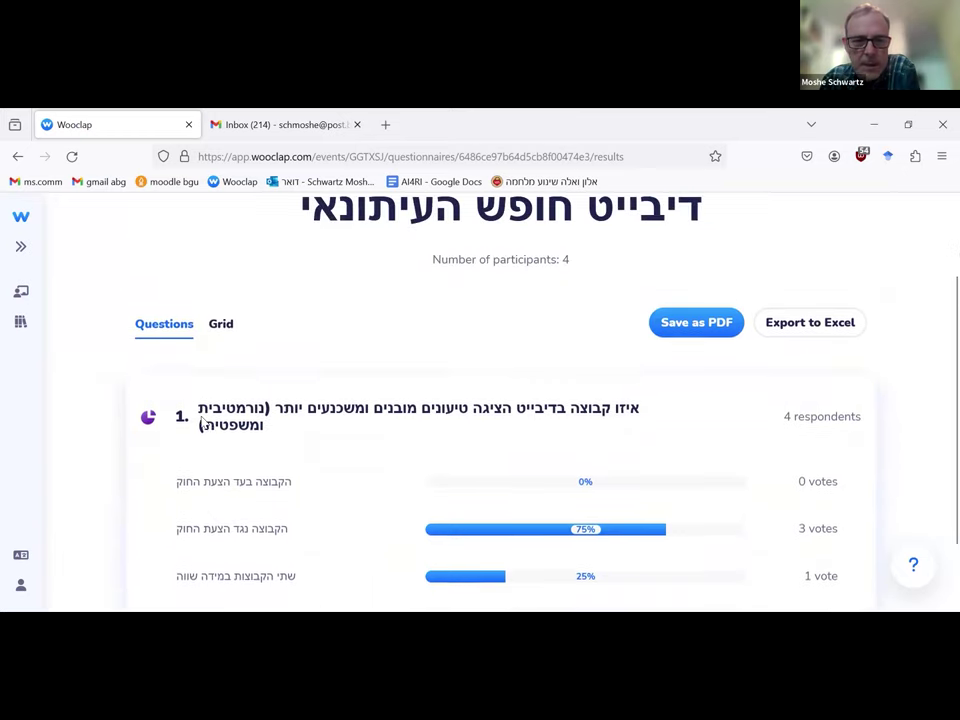
scroll(203, 422, down, 4)
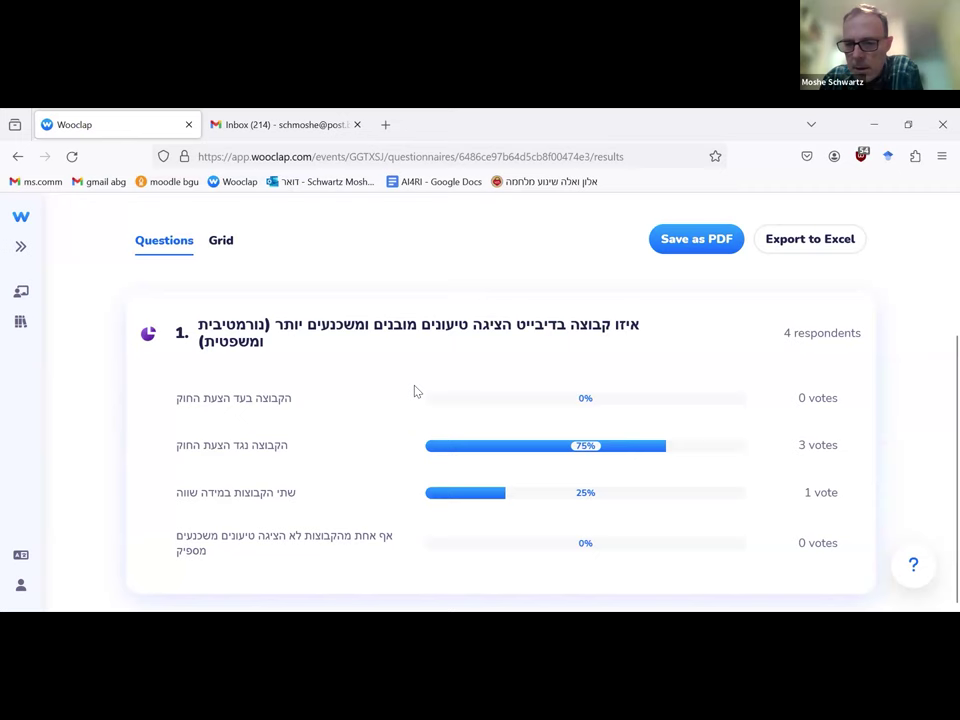
- Return to the events list and open the event "חזיר או לוויתן" from the iucc folder
click(22, 220)
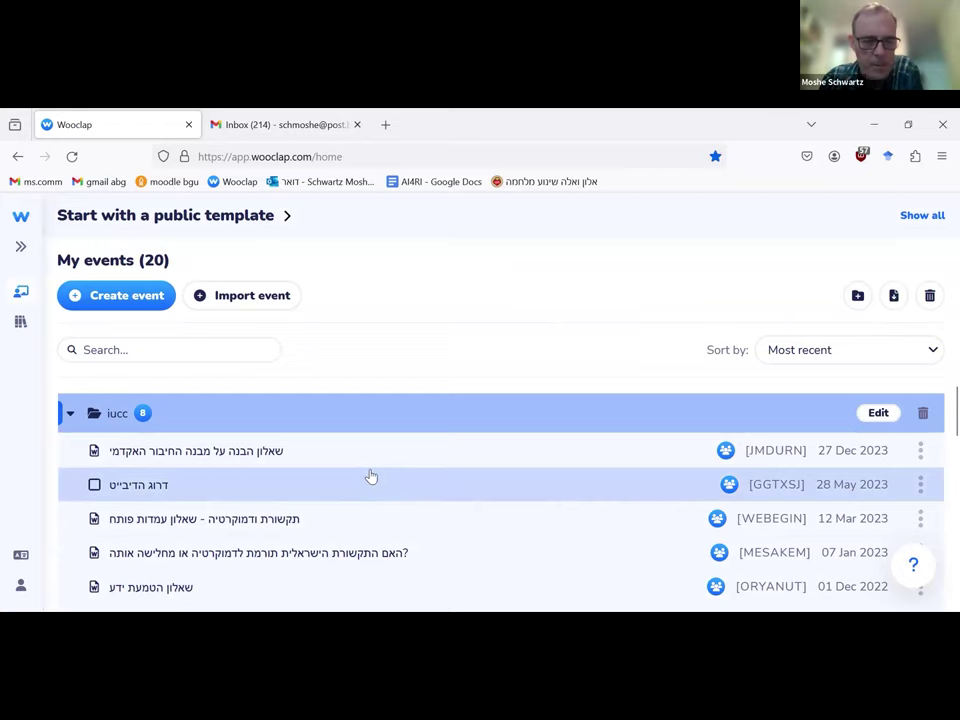
scroll(366, 476, down, 2)
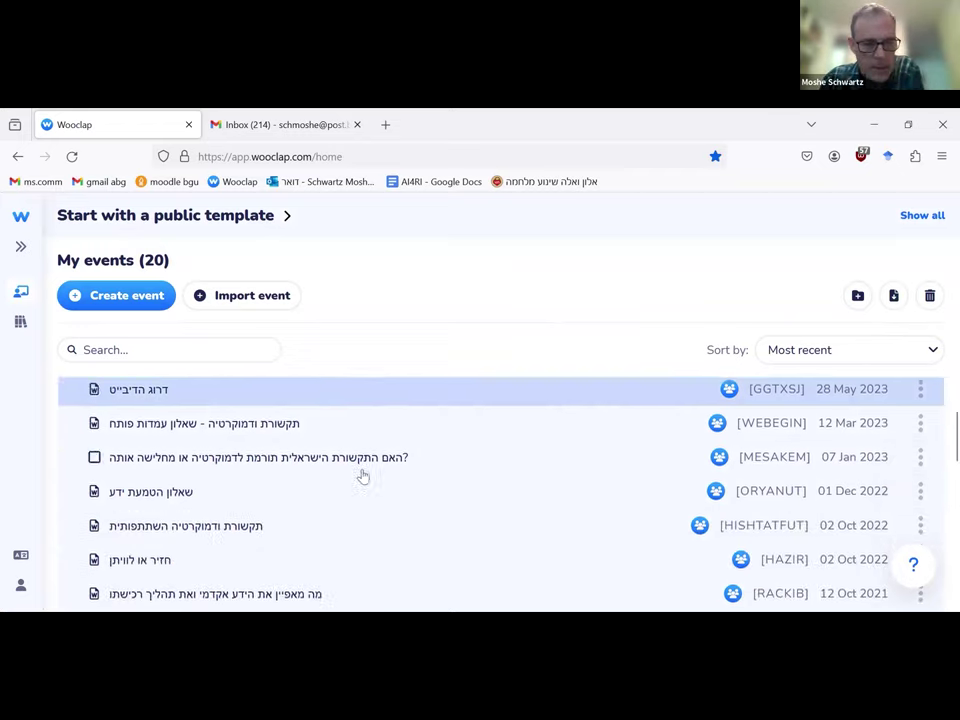
click(155, 565)
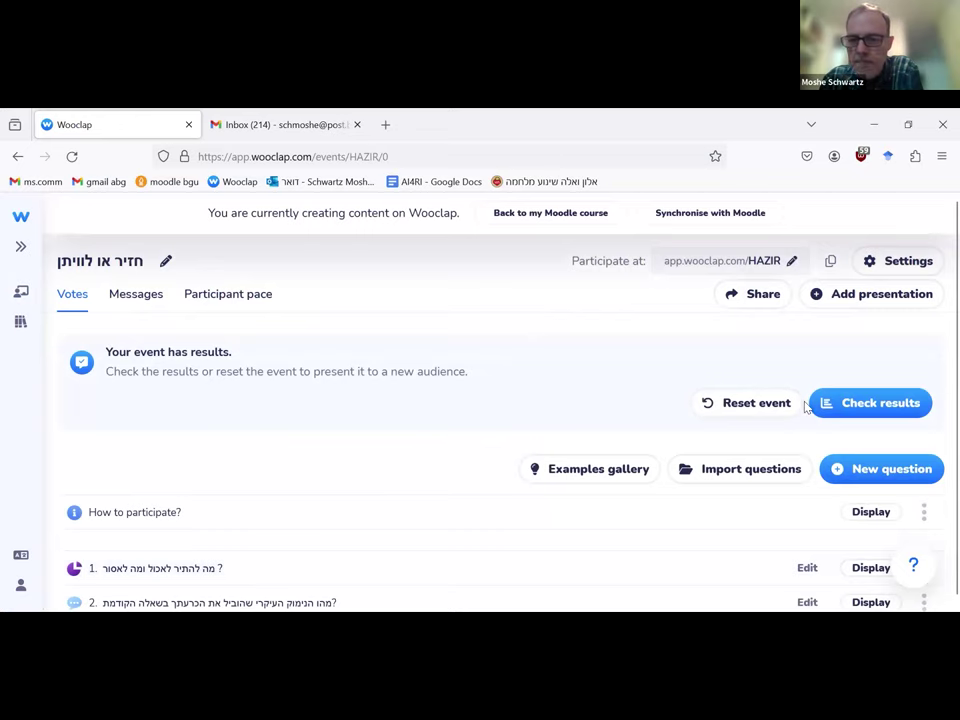
- Open the results of the event "חזיר או לוויתן" and examine the votes on question 1
click(866, 404)
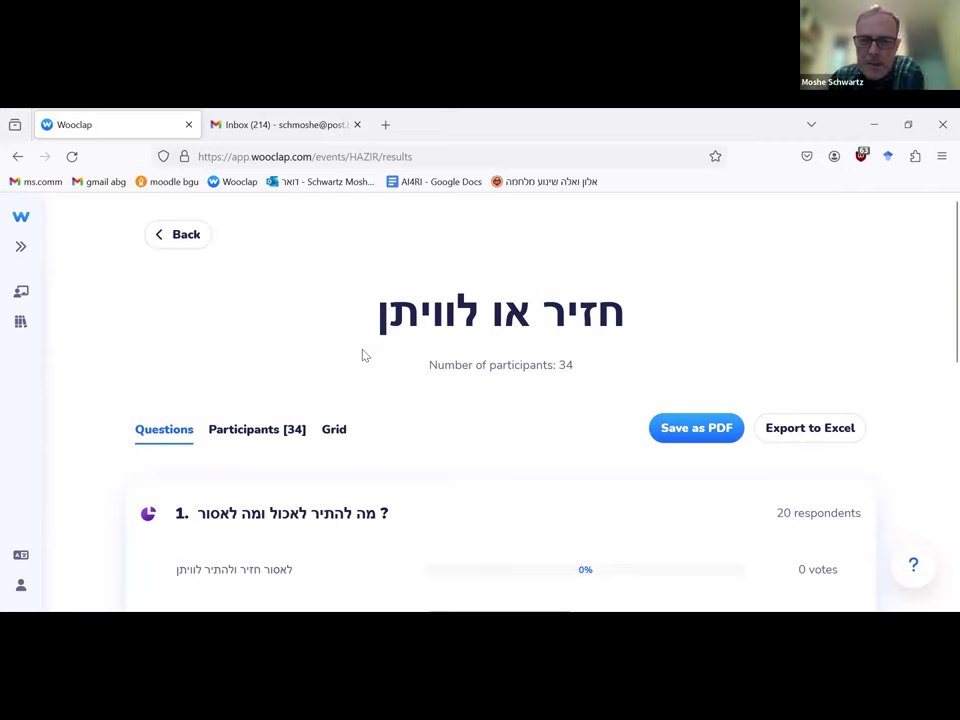
scroll(259, 361, down, 2)
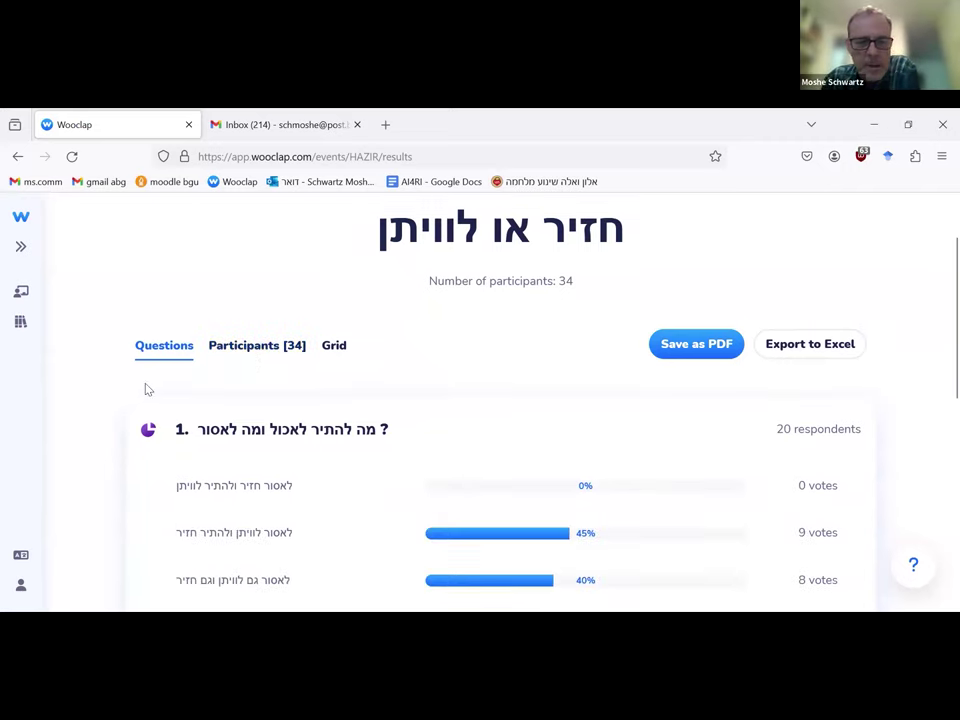
scroll(127, 388, down, 2)
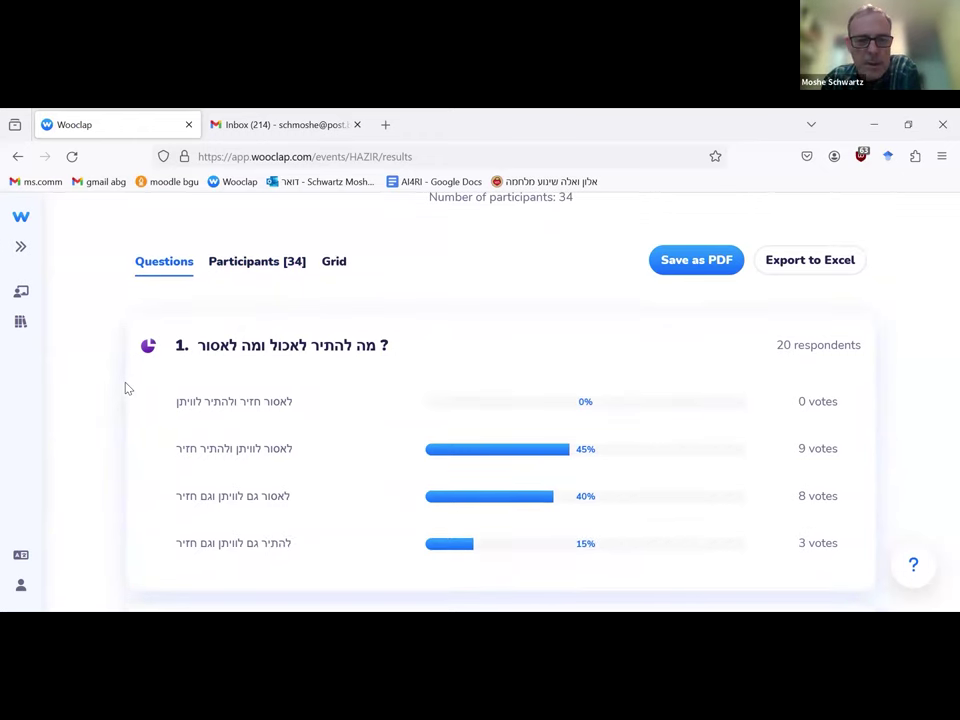
scroll(127, 388, down, 4)
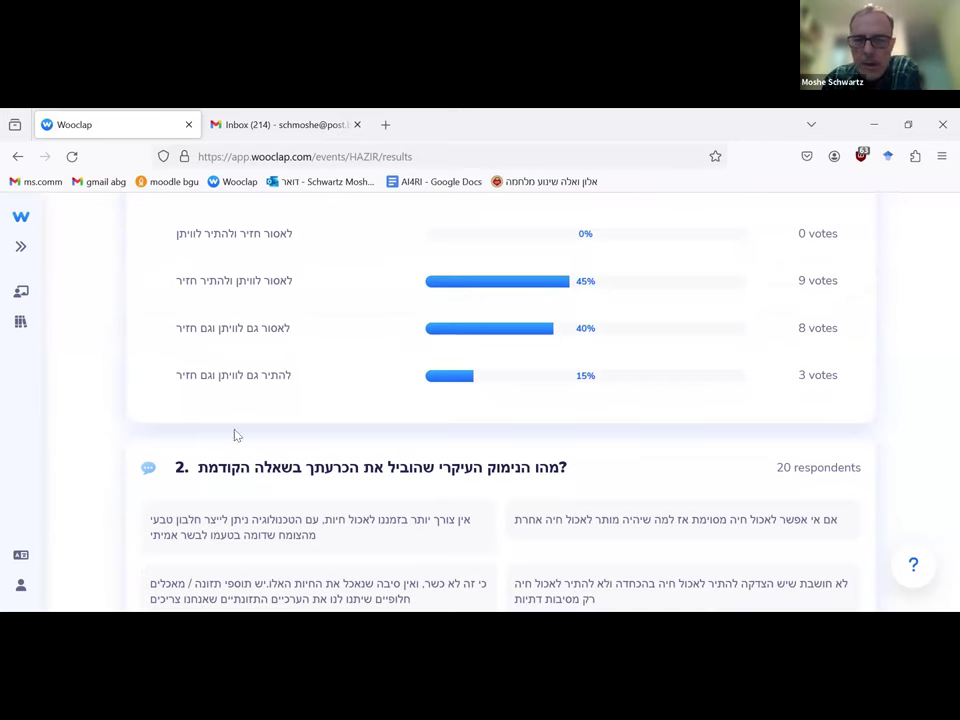
- Examine the open responses to question 2 about the main reasoning behind the previous answer
scroll(125, 401, down, 5)
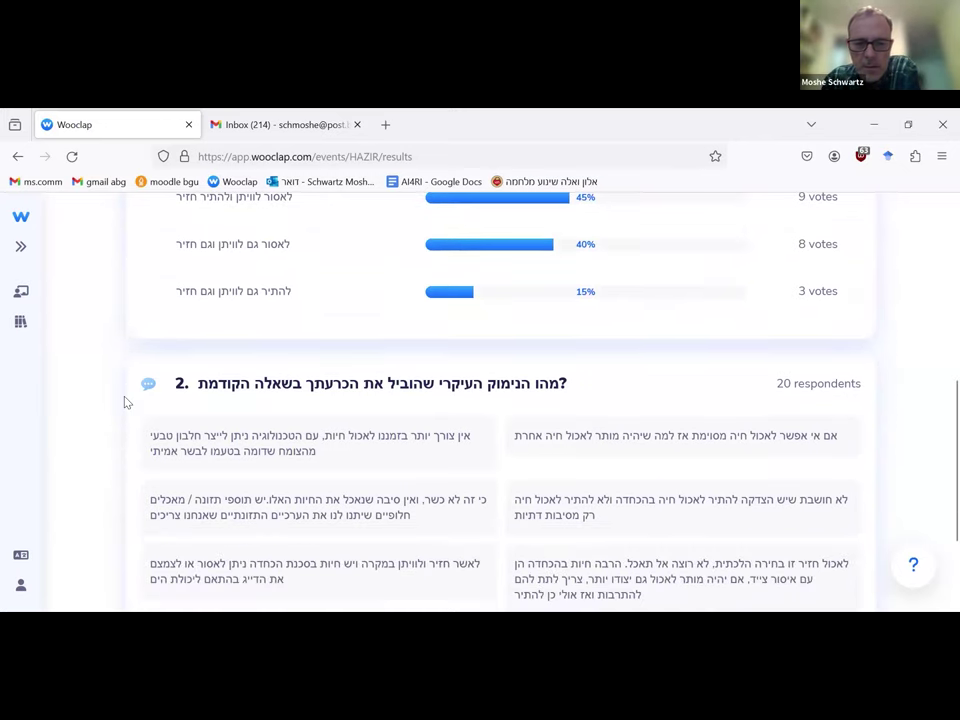
click(497, 533)
scroll(318, 462, down, 4)
scroll(302, 461, down, 1)
click(478, 536)
scroll(343, 467, down, 1)
scroll(342, 467, down, 1)
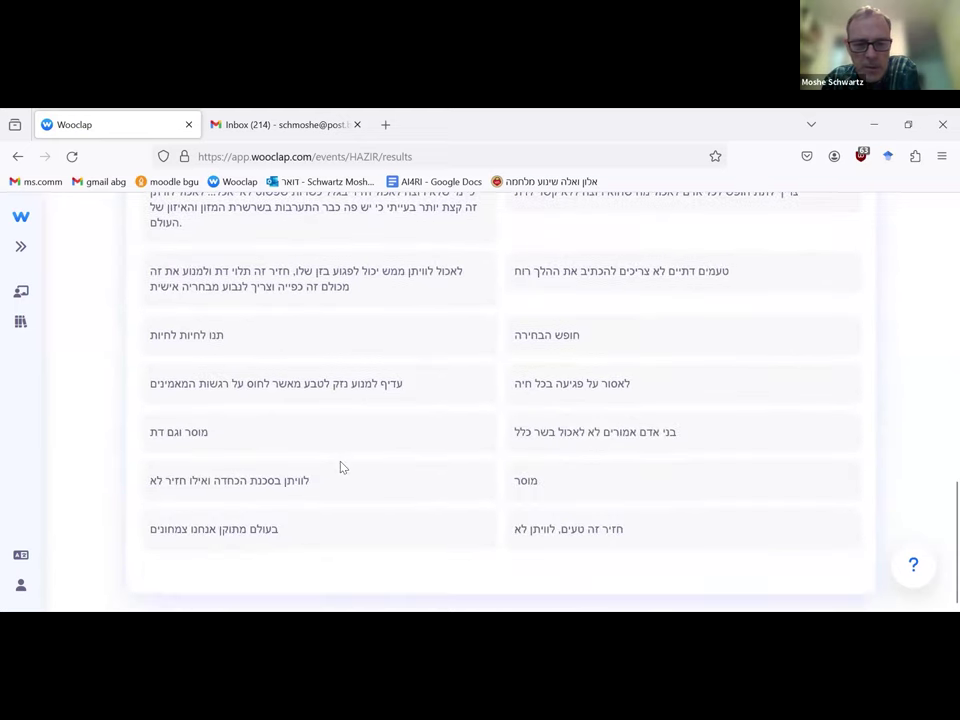
scroll(340, 467, up, 6)
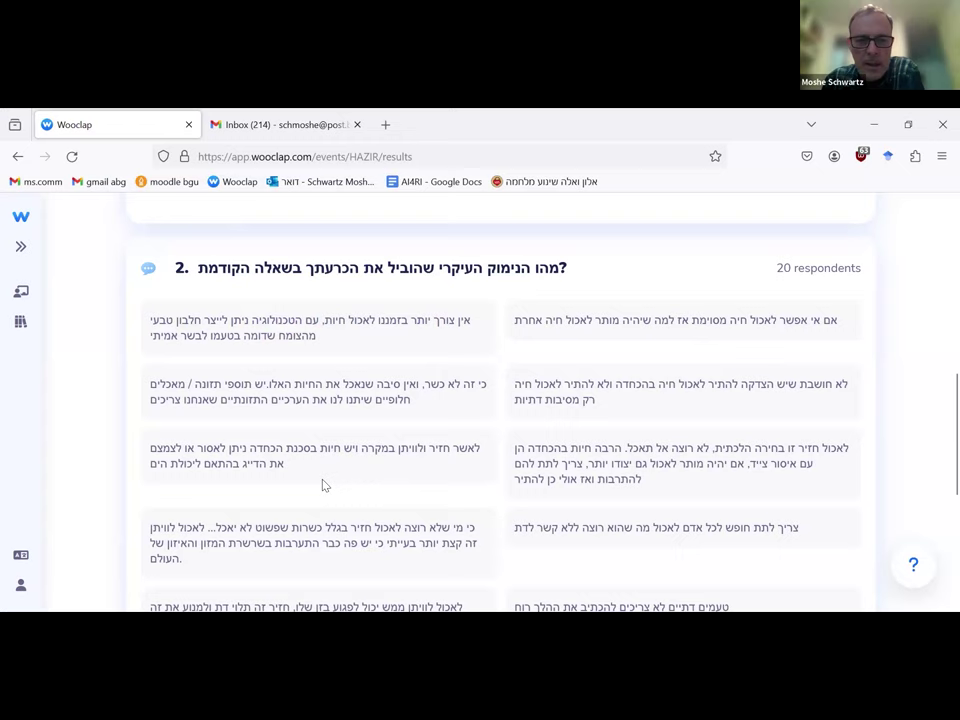
- Return to the events list and open the results of the event "תקשורת ודמוקרטיה השתתפותית" from the iucc folder
click(24, 218)
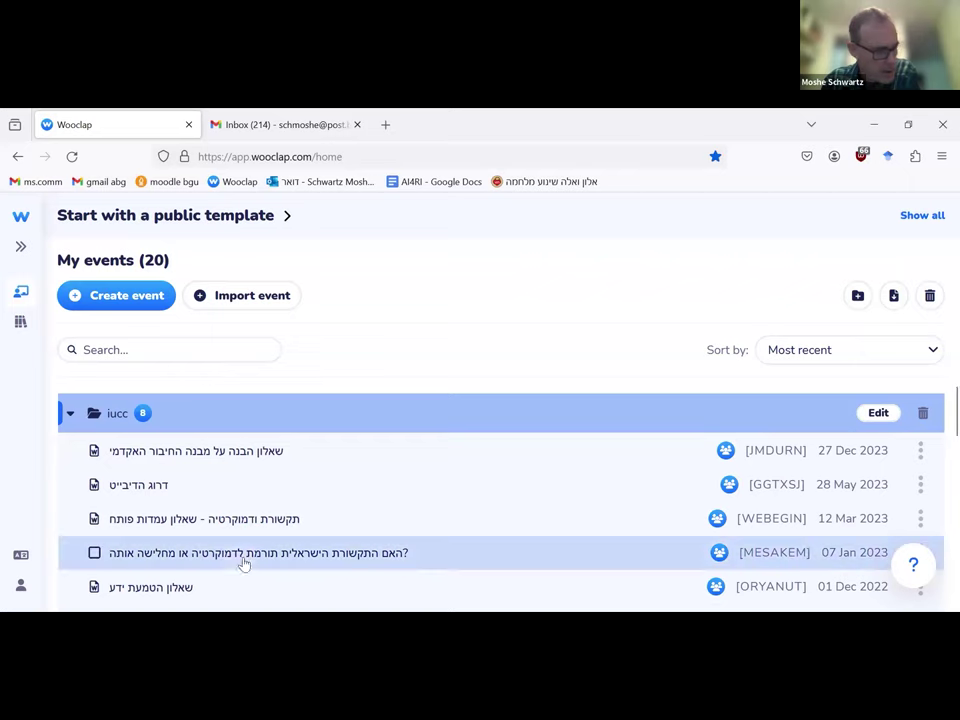
scroll(231, 510, down, 1)
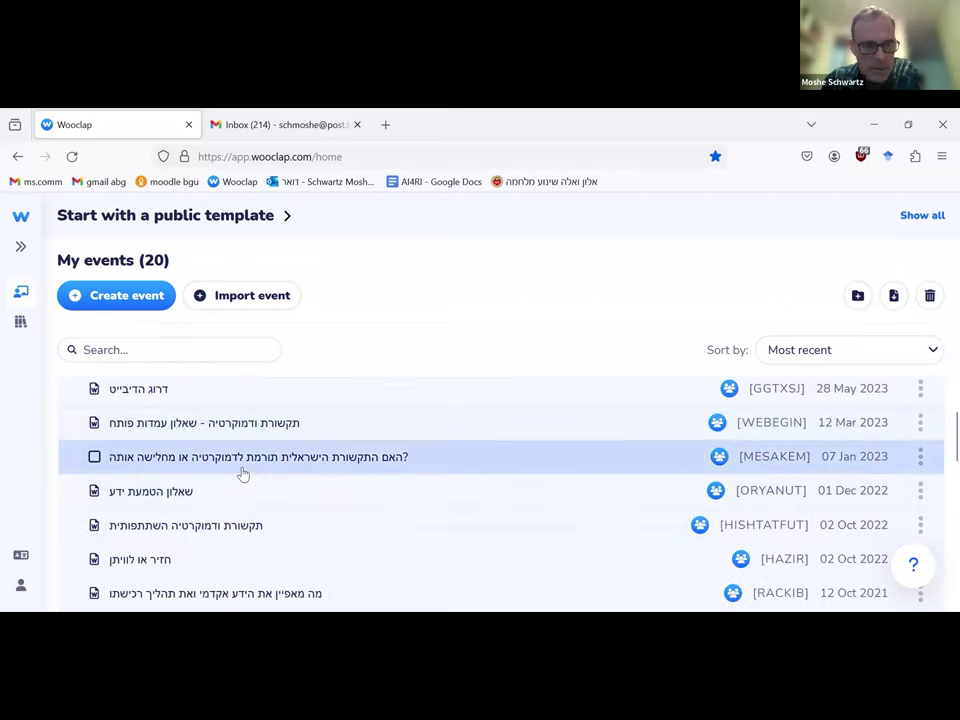
scroll(240, 472, down, 1)
click(234, 434)
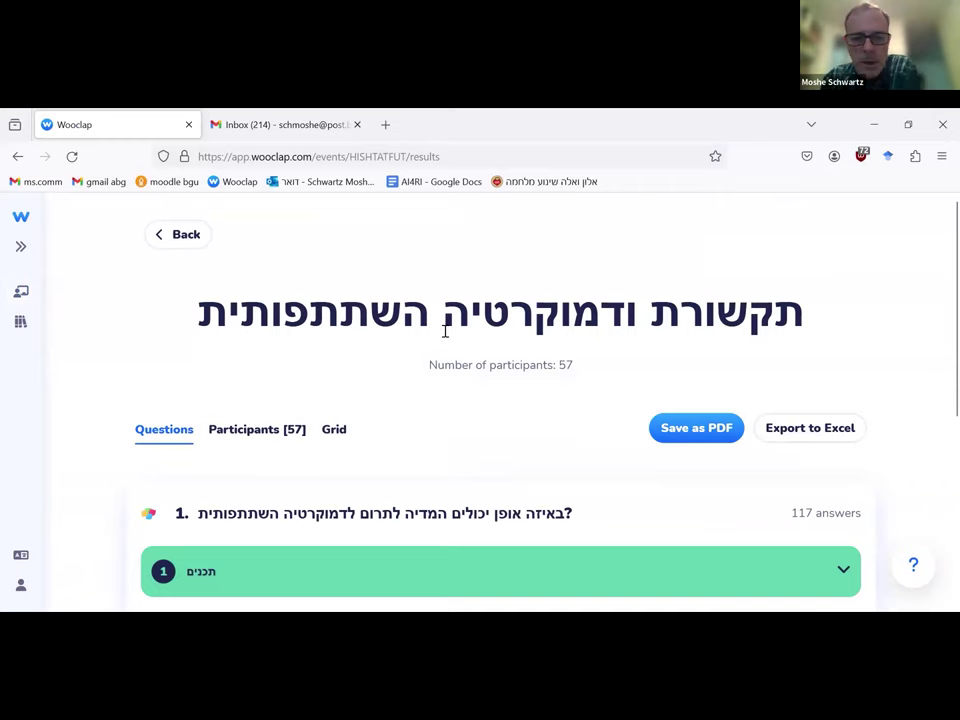
- Examine the answer categories of question 1 on how media can contribute to participatory democracy, from "תכנים" to "אחר"
scroll(335, 395, down, 2)
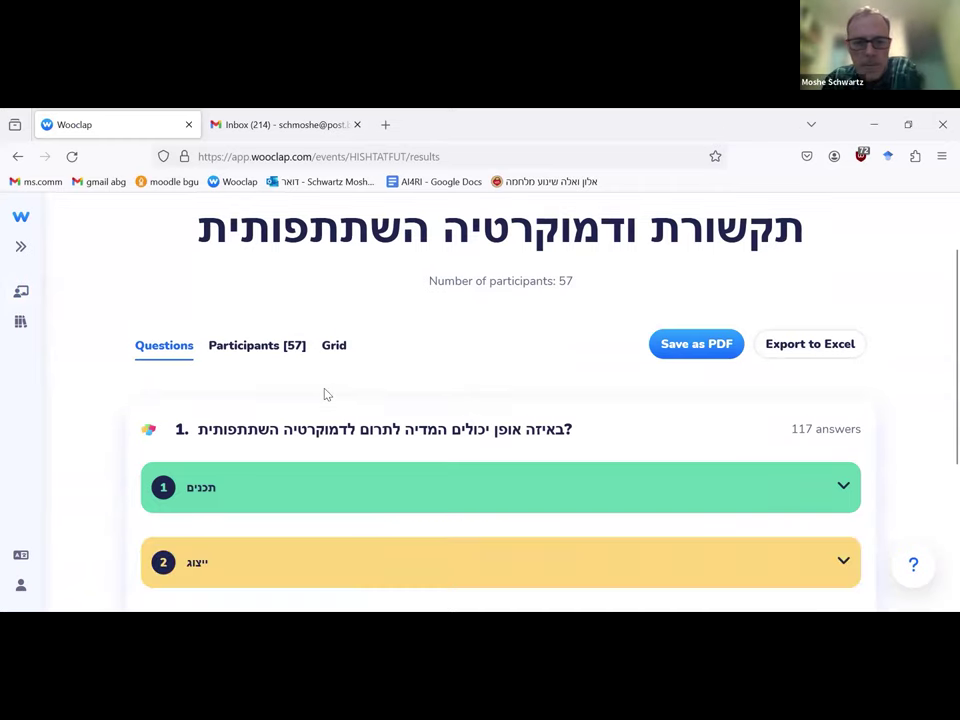
scroll(324, 394, up, 2)
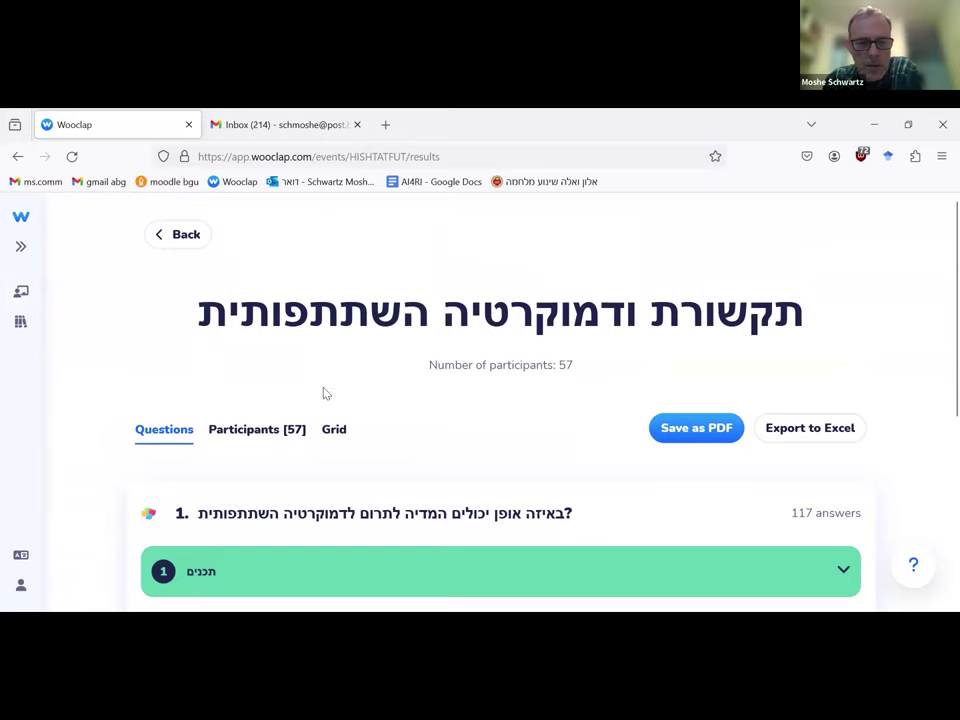
scroll(322, 391, down, 2)
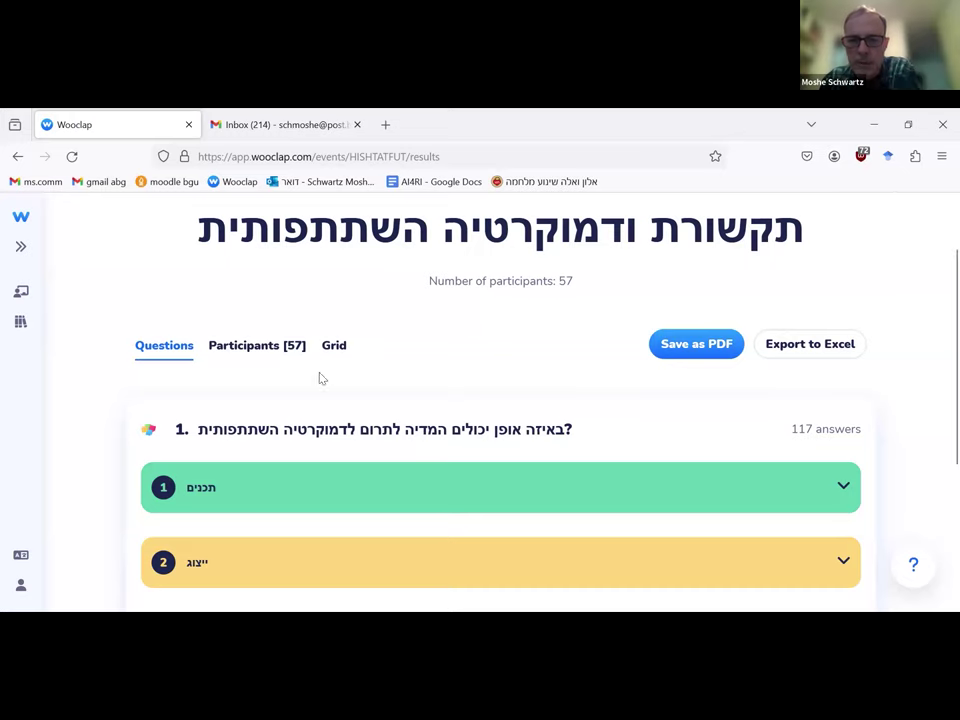
scroll(242, 383, down, 3)
scroll(225, 390, down, 1)
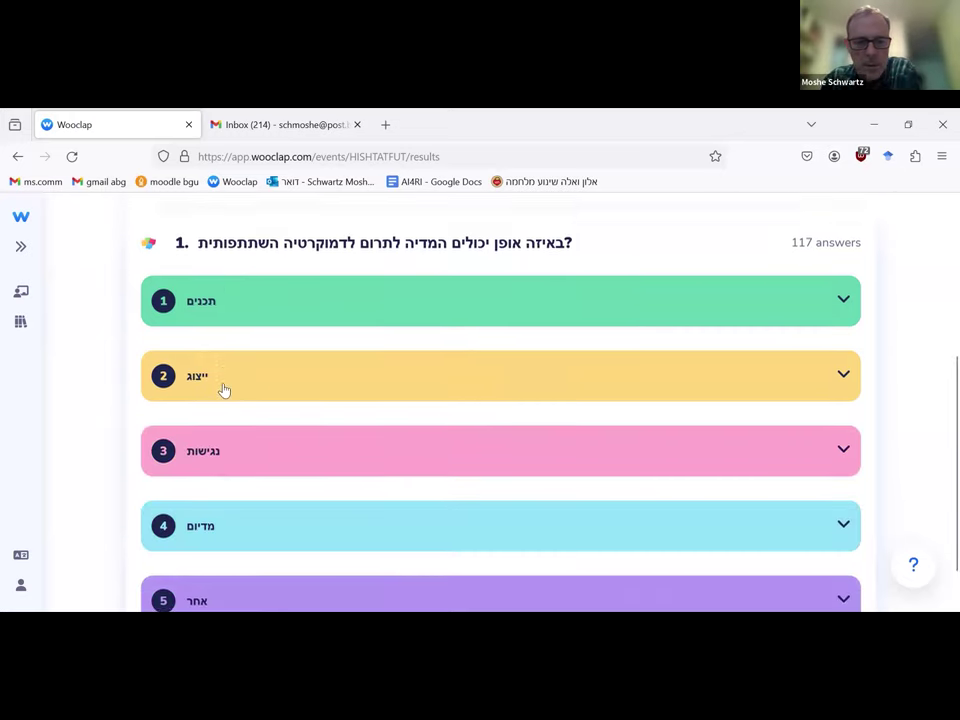
scroll(225, 390, up, 3)
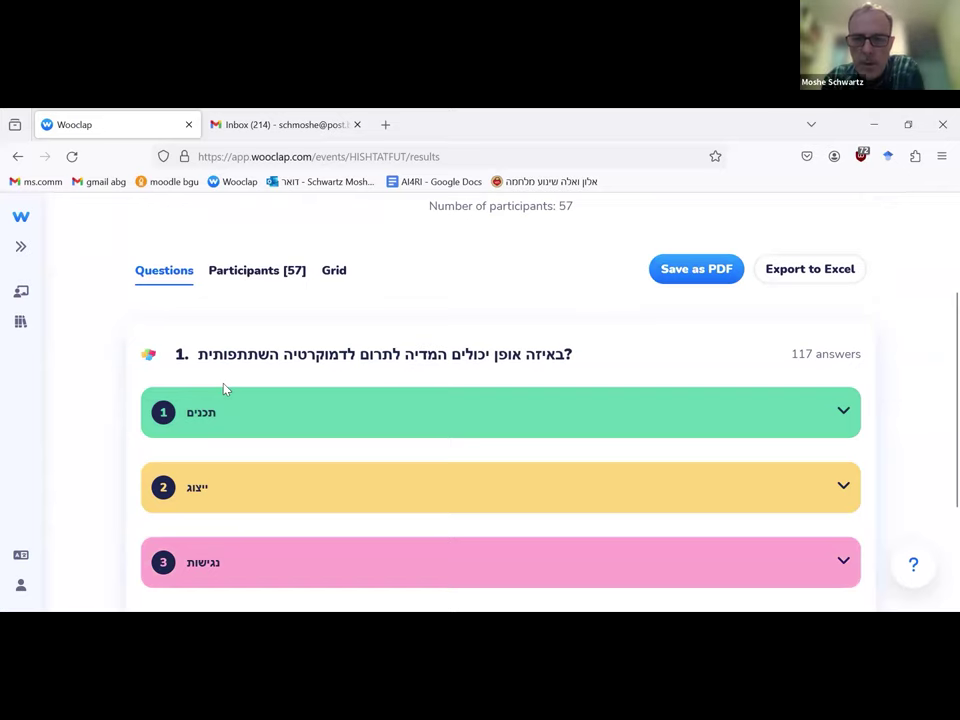
scroll(225, 390, down, 1)
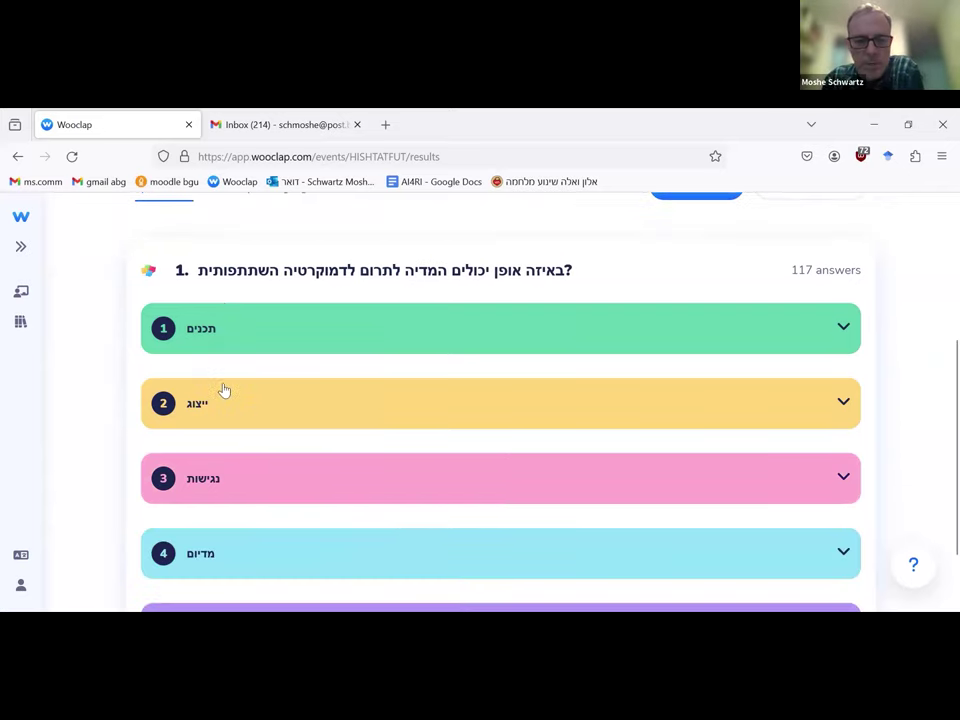
scroll(225, 390, down, 1)
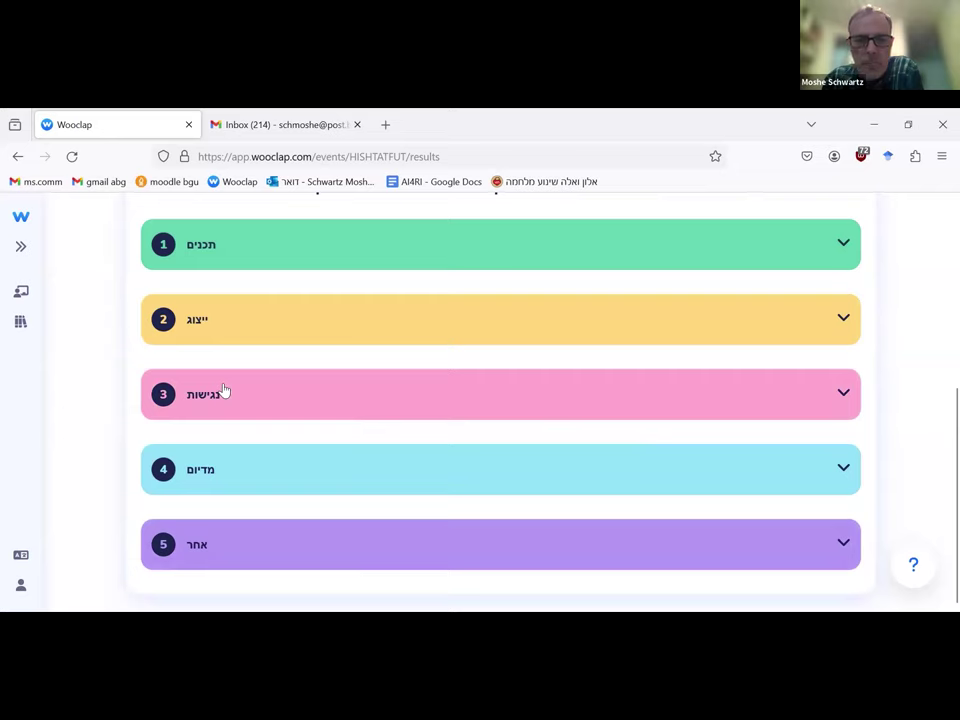